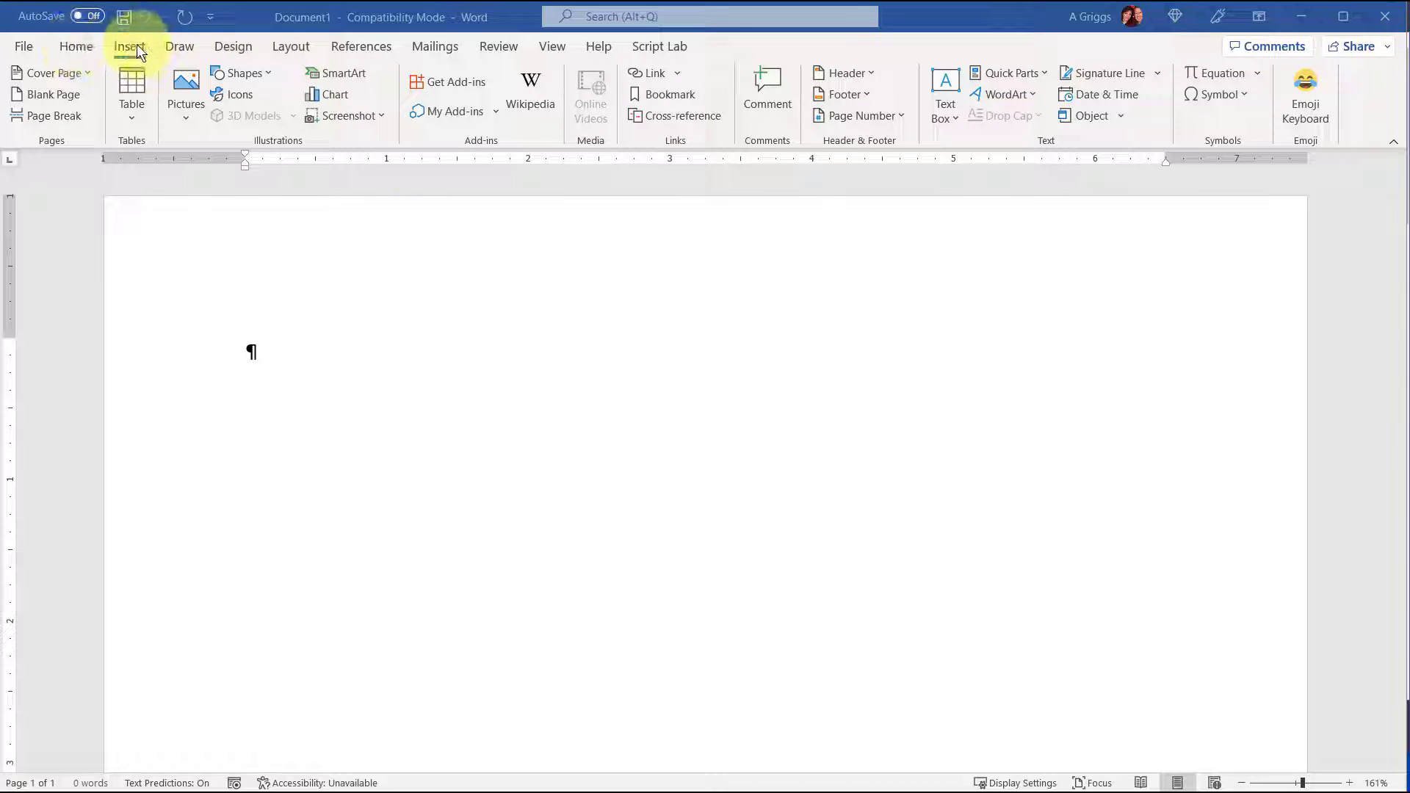
Search the Office Add-ins store for QR4Office.
left_click(456, 80)
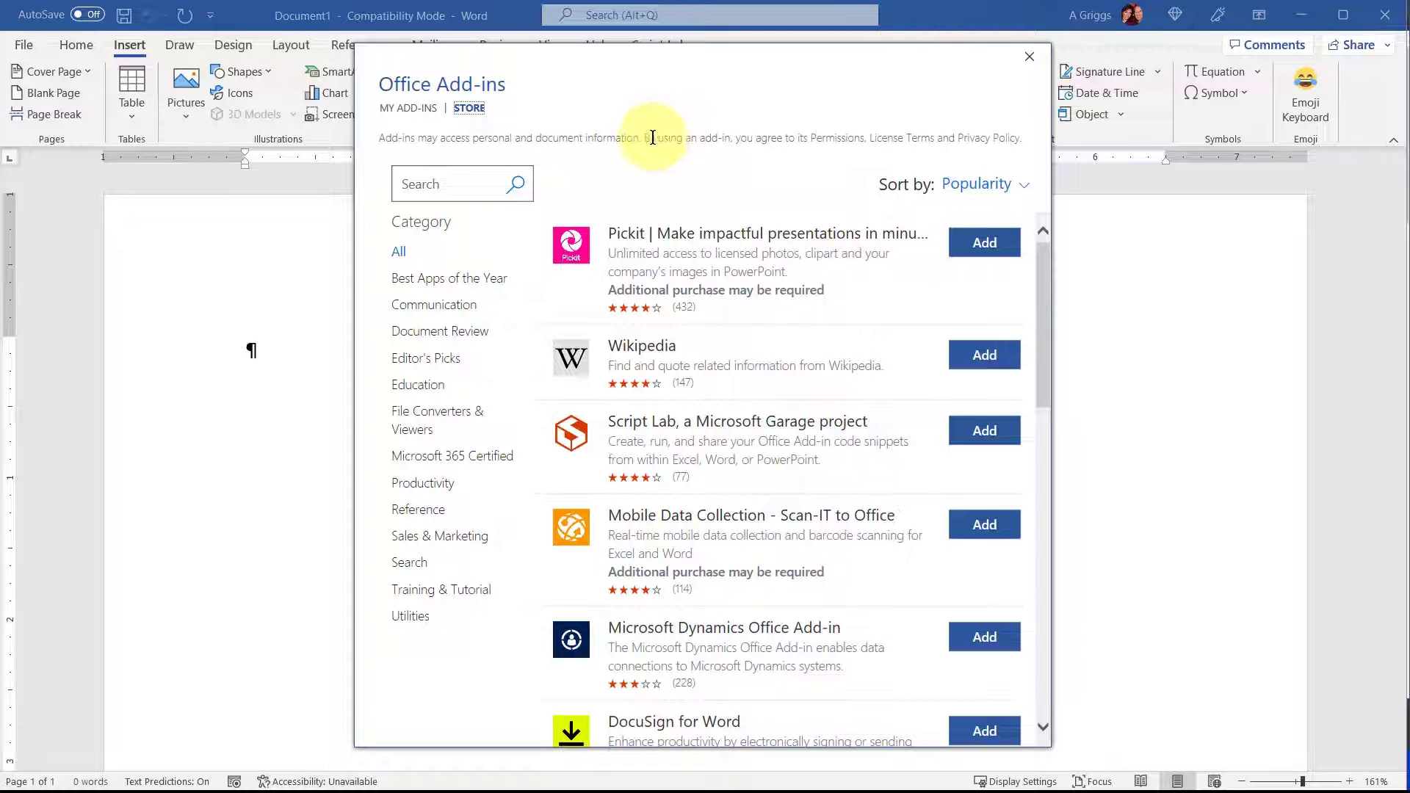
left_click(454, 182)
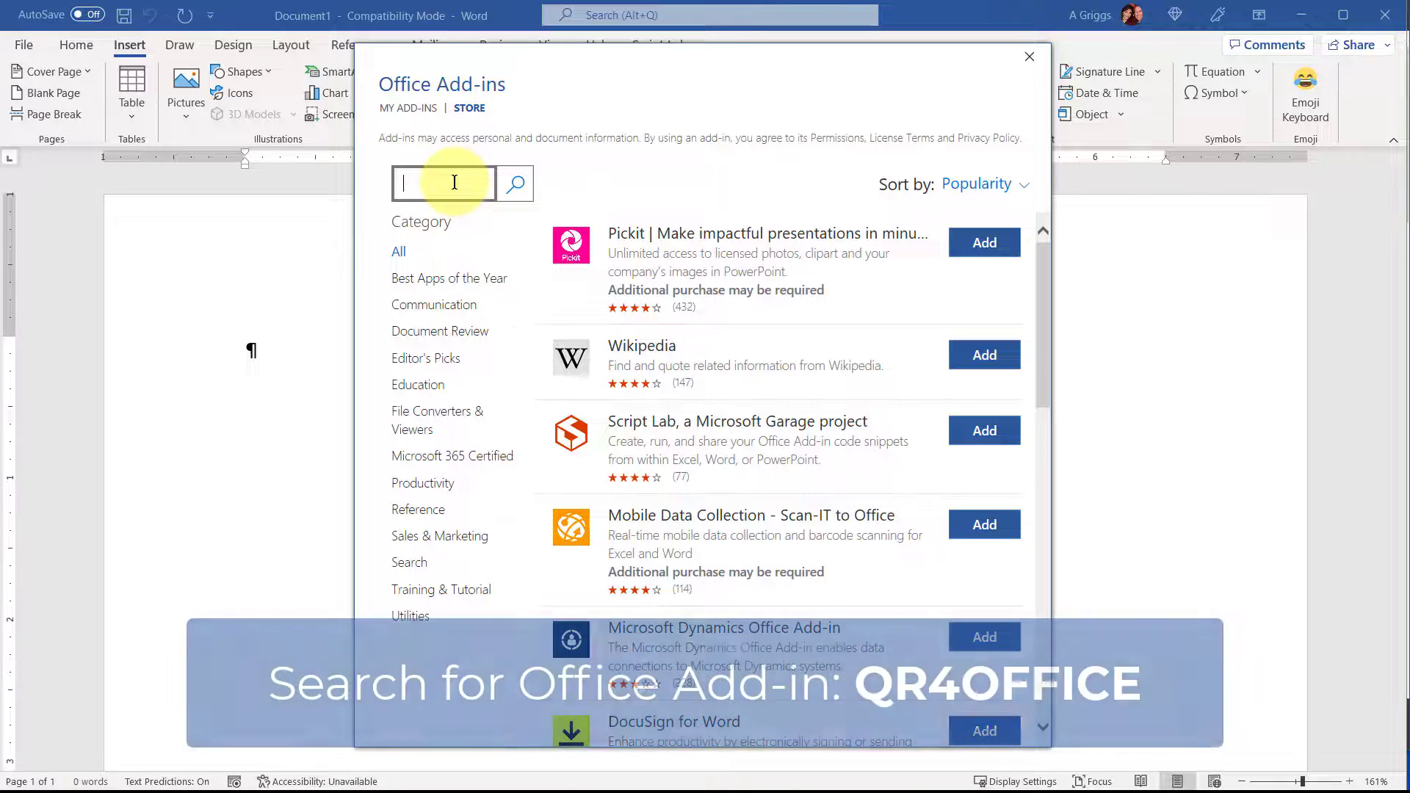
type("Q")
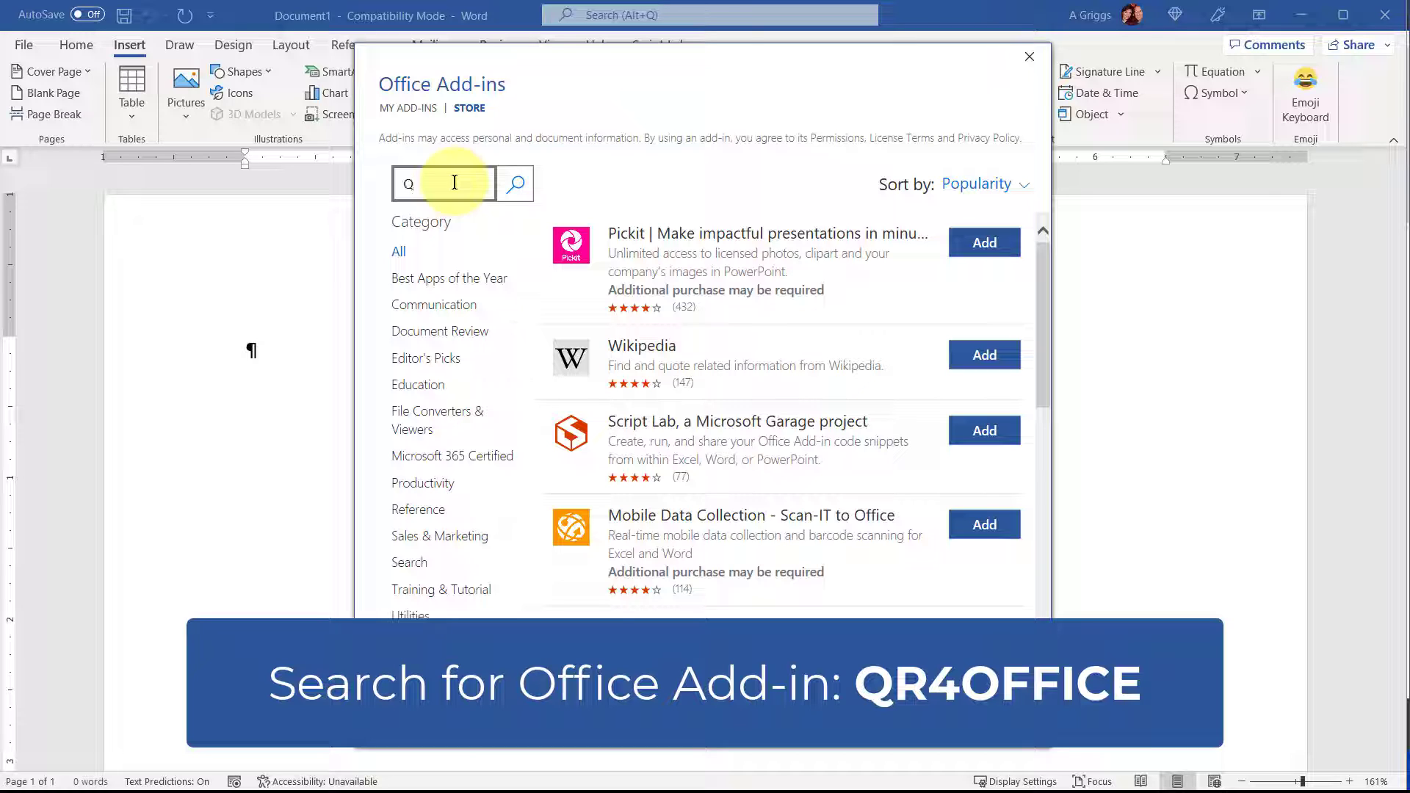
type("R4office")
key("Return")
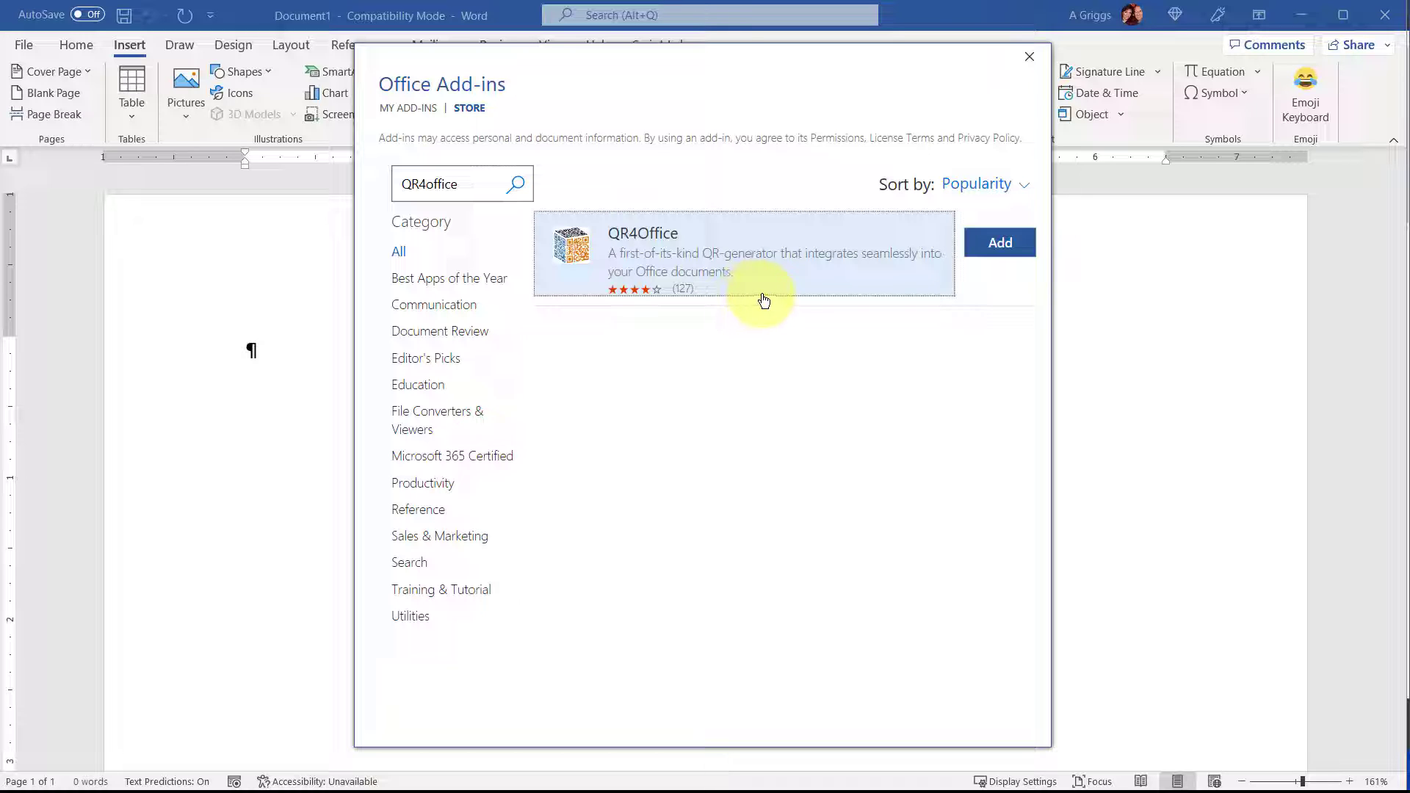
Add the QR4Office add-in, accepting its license terms, and check it in the list of installed add-ins.
left_click(1000, 248)
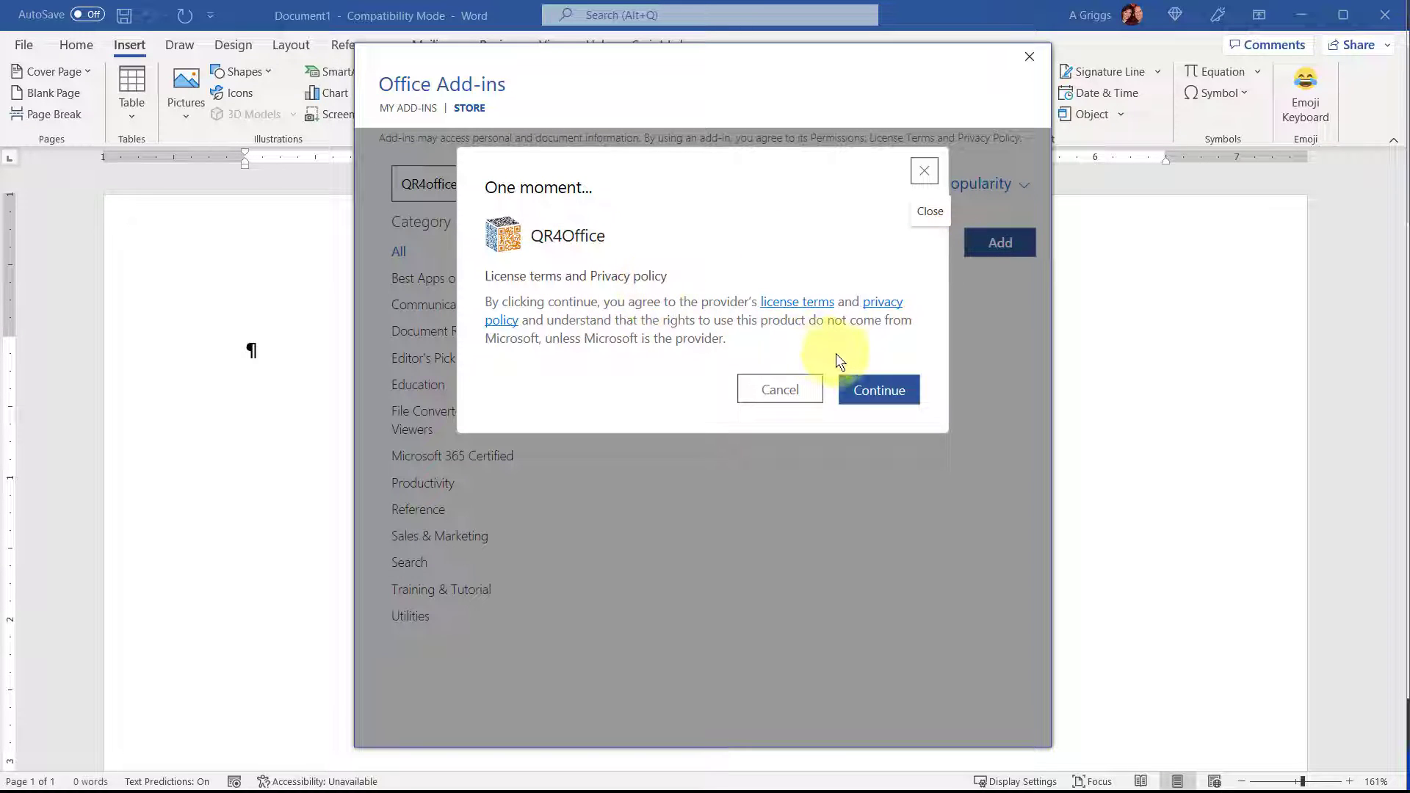
left_click(893, 400)
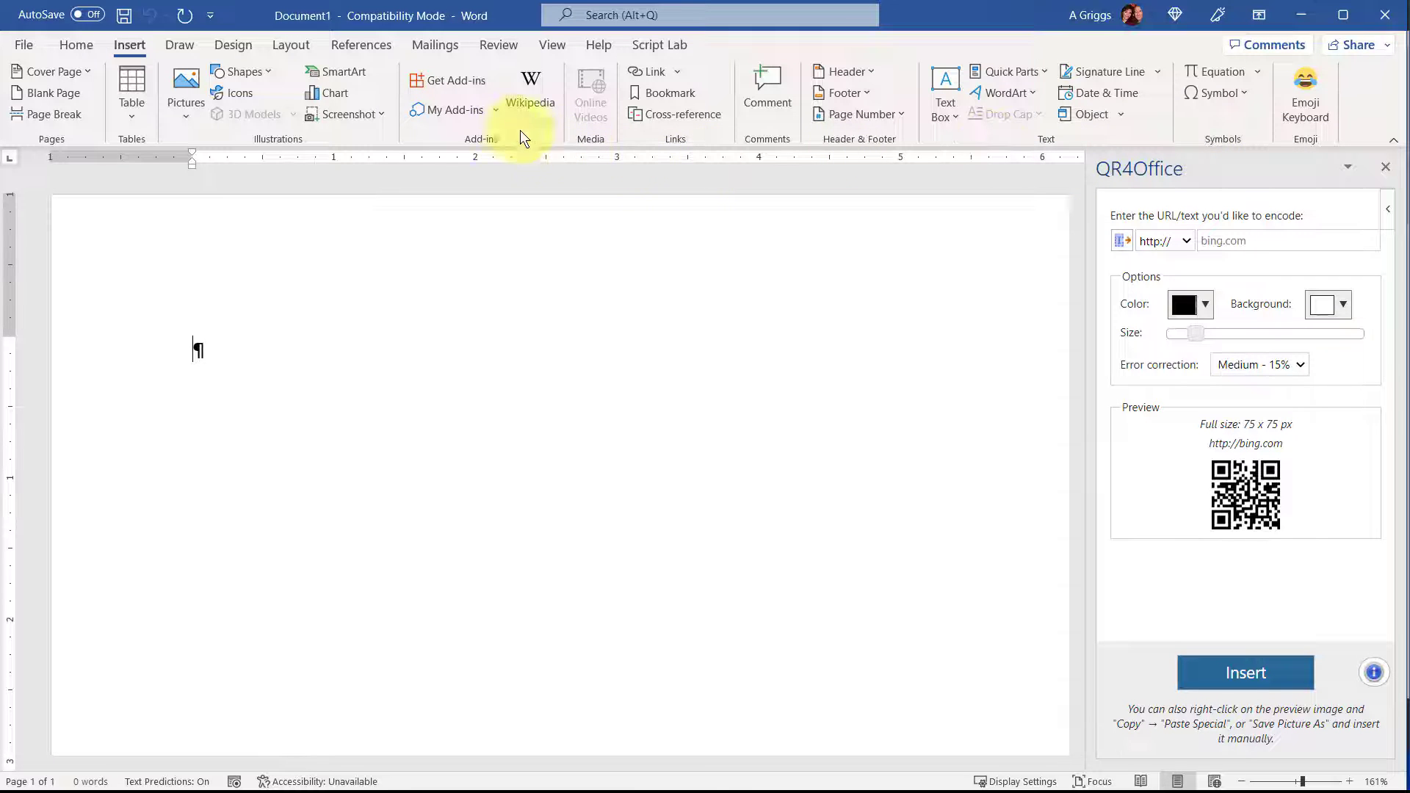
left_click(461, 108)
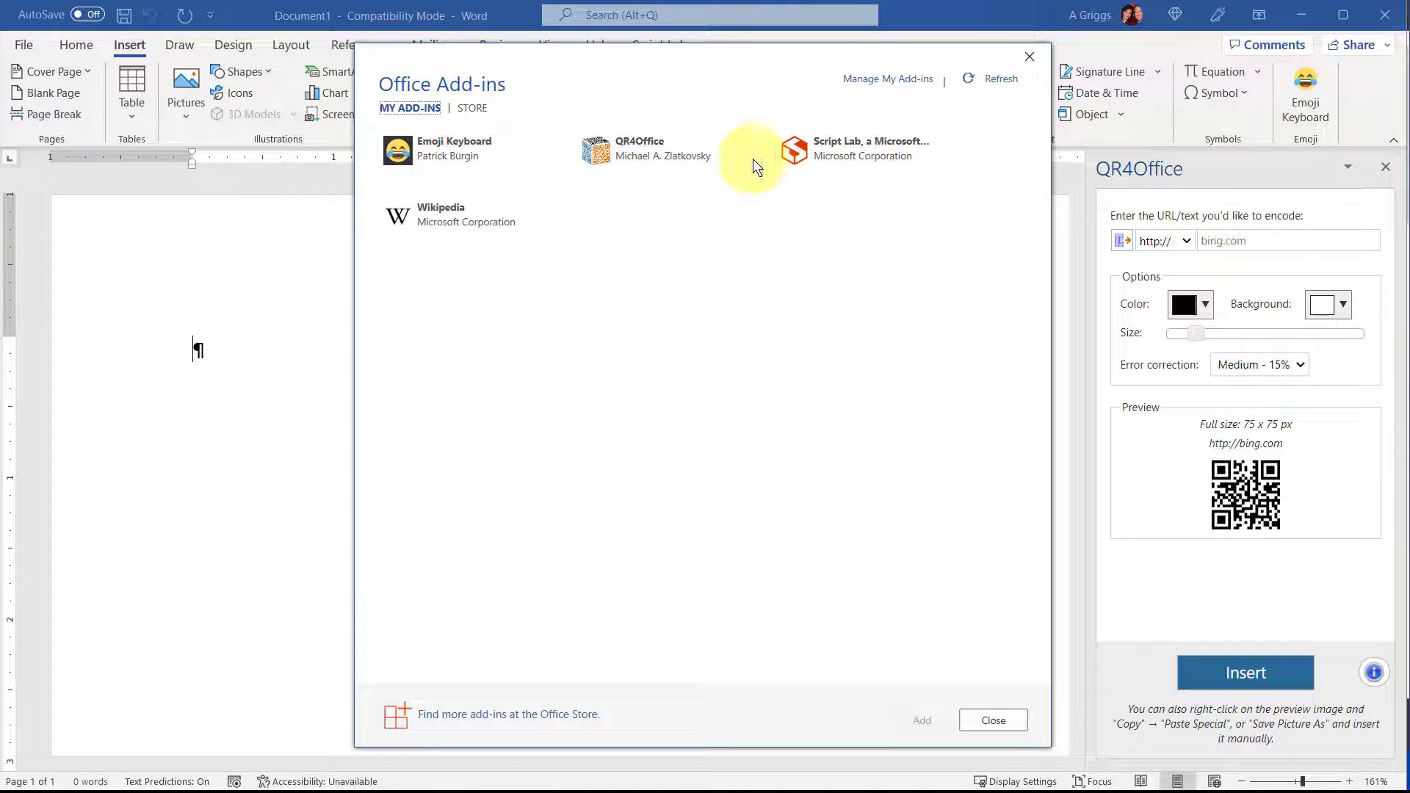
left_click(997, 714)
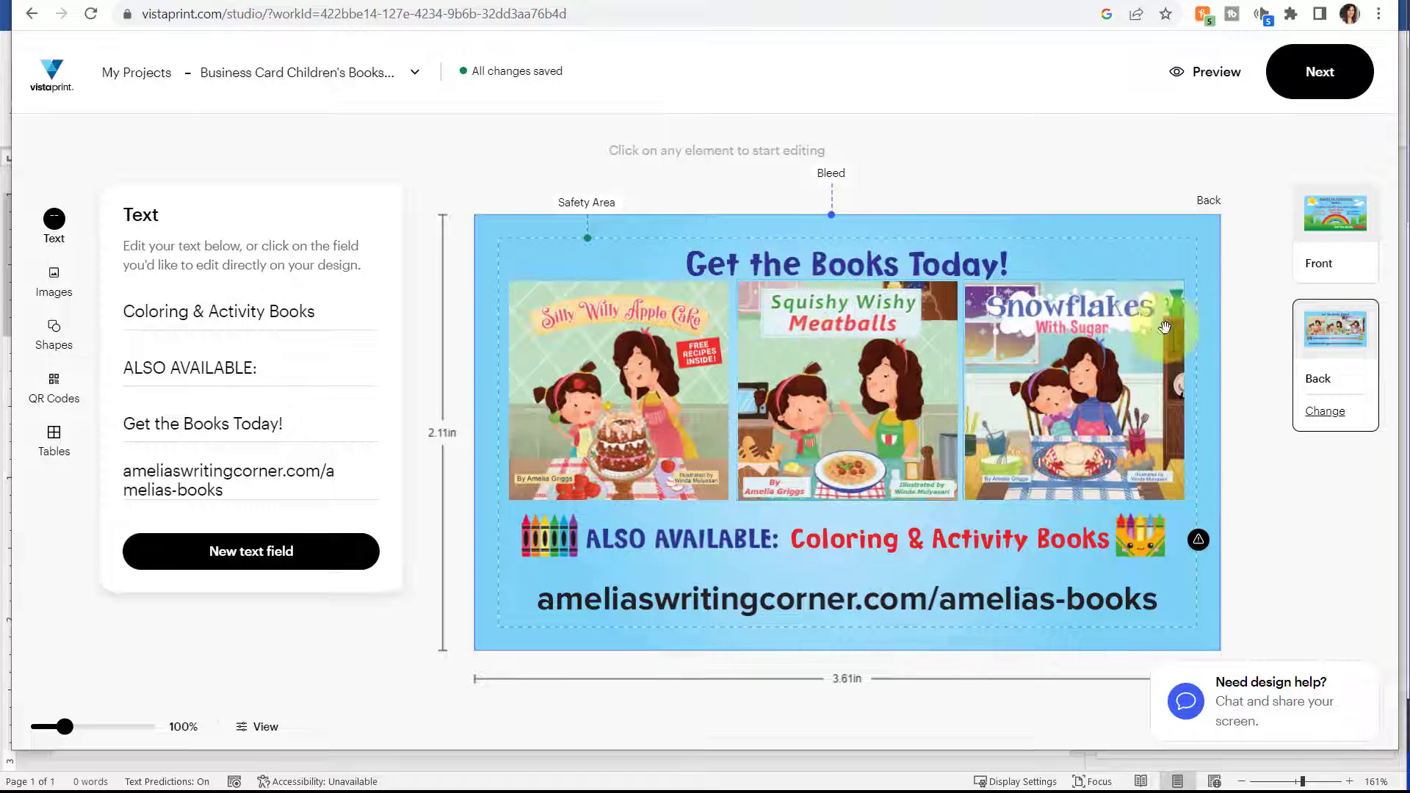
Switch to the Vistaprint business card, review its front and back, and copy the website address on the back.
left_click(1333, 217)
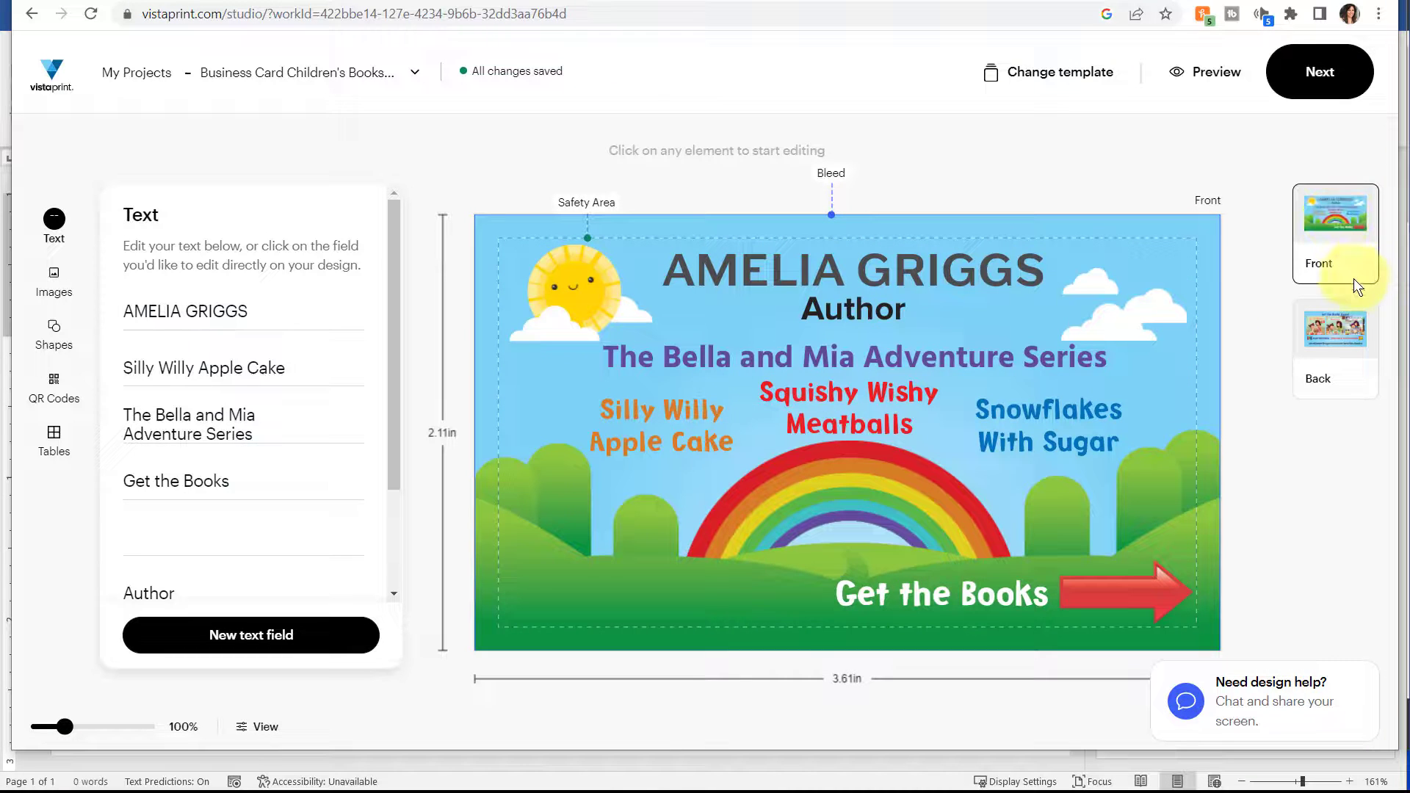
left_click(1345, 332)
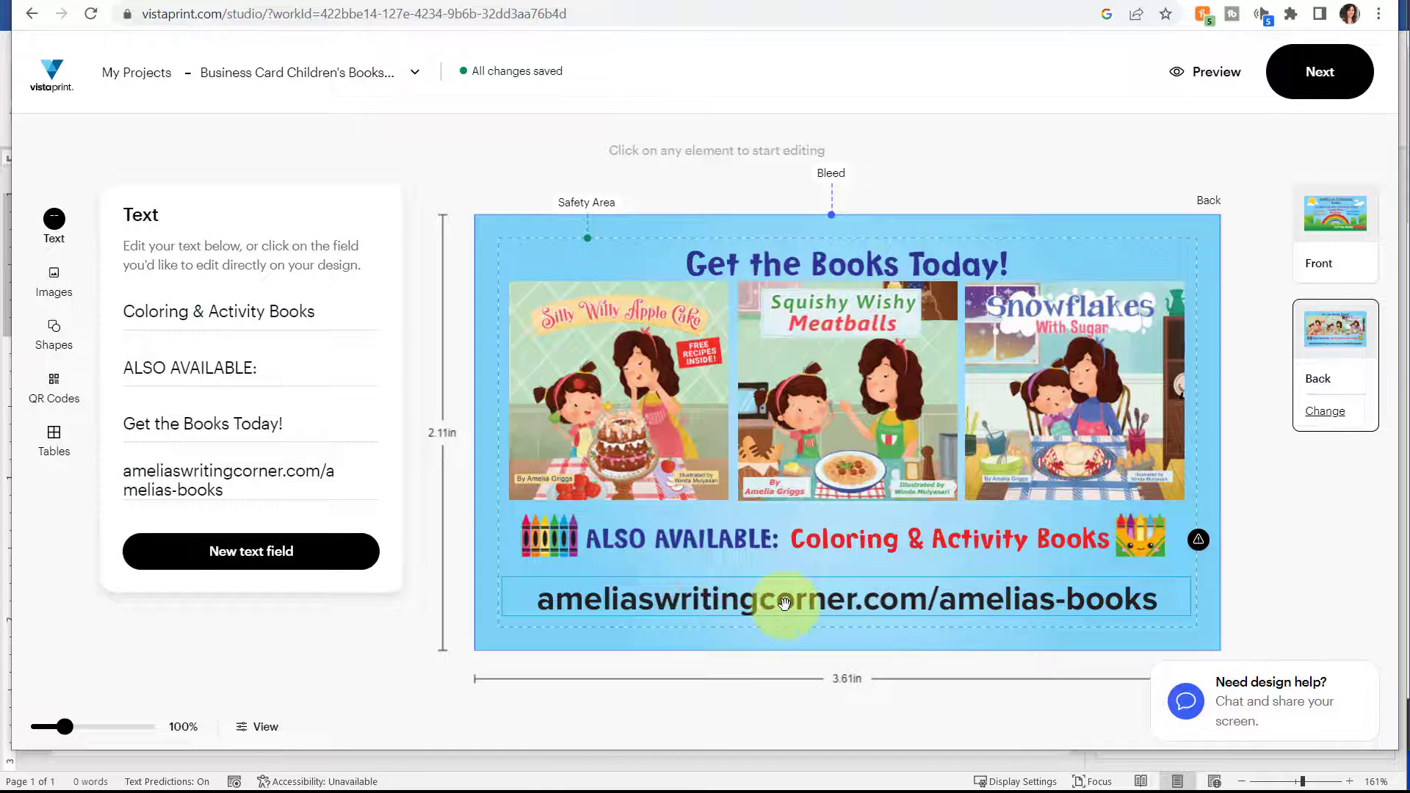
left_click(677, 602)
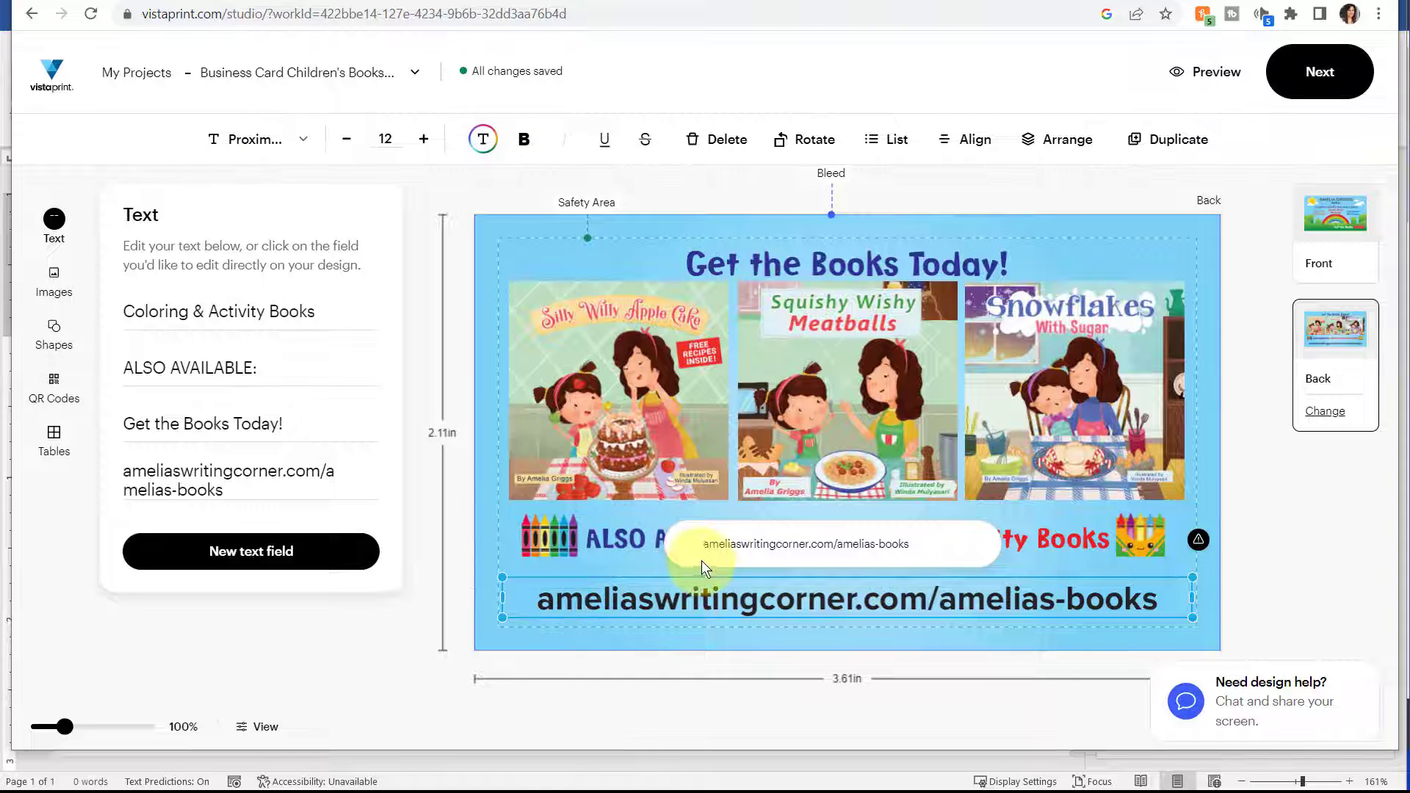
left_click_drag(704, 543, 921, 547)
key("ctrl+c")
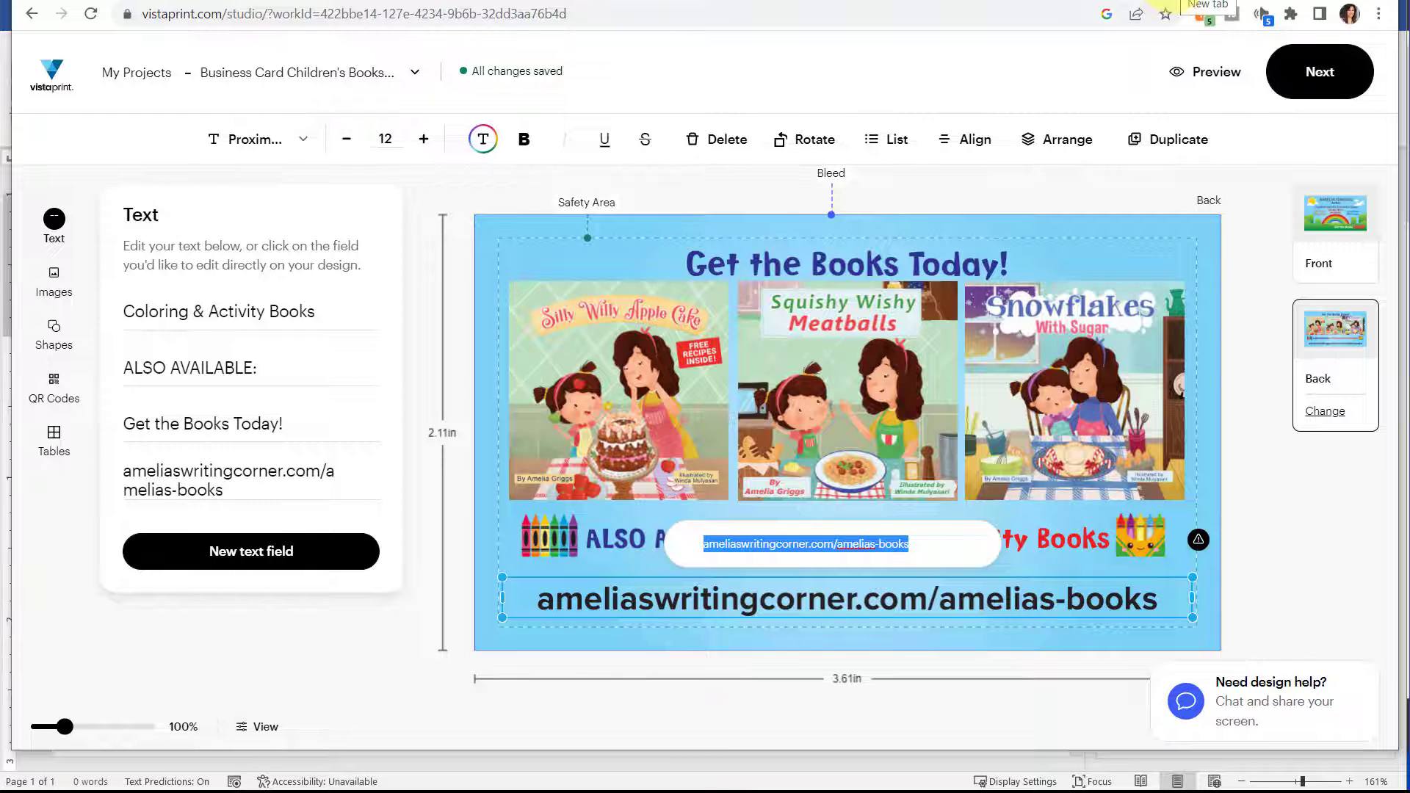
Open the copied address ameliaswritingcorner.com/amelias-books in a new browser tab and view the books page.
key("ctrl+t")
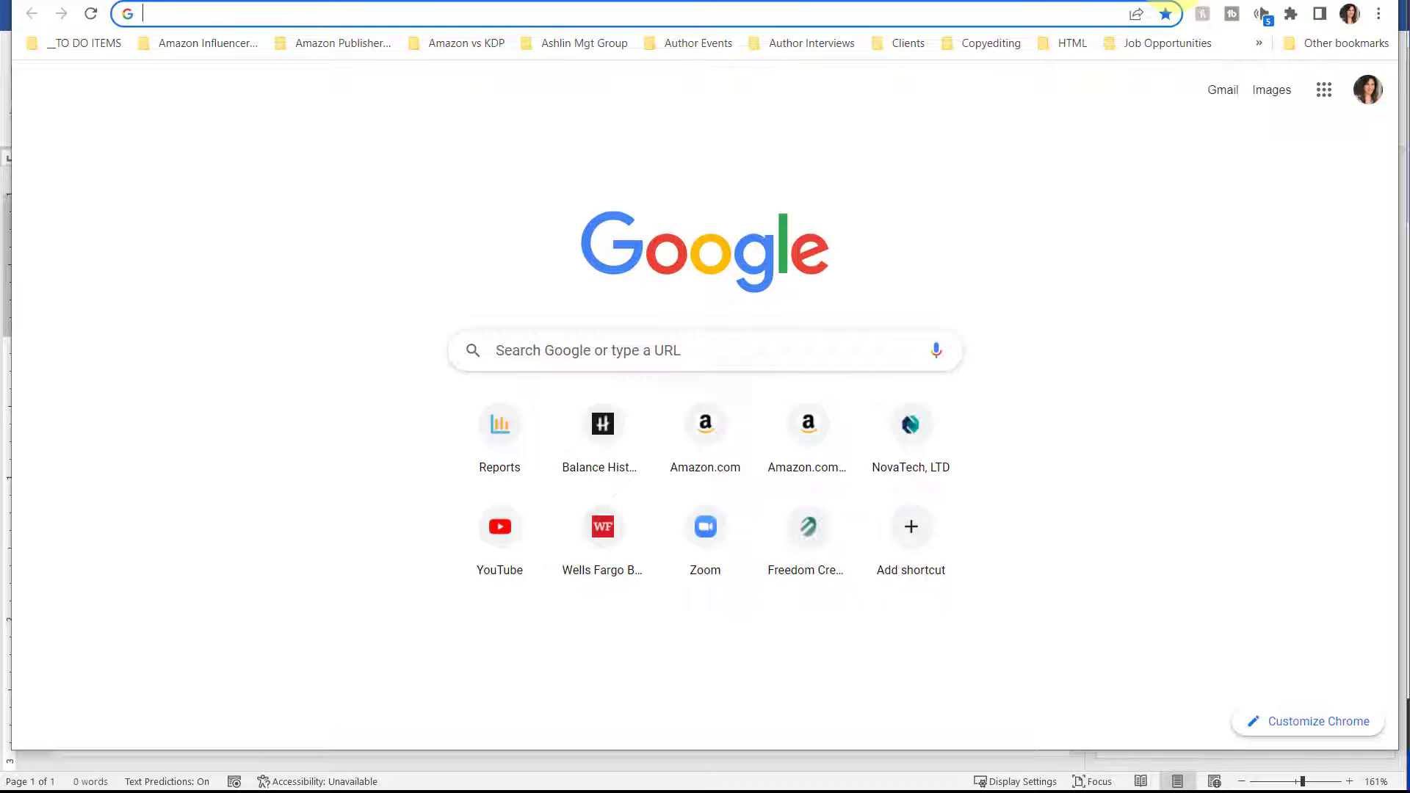
key("ctrl+v")
key("Return")
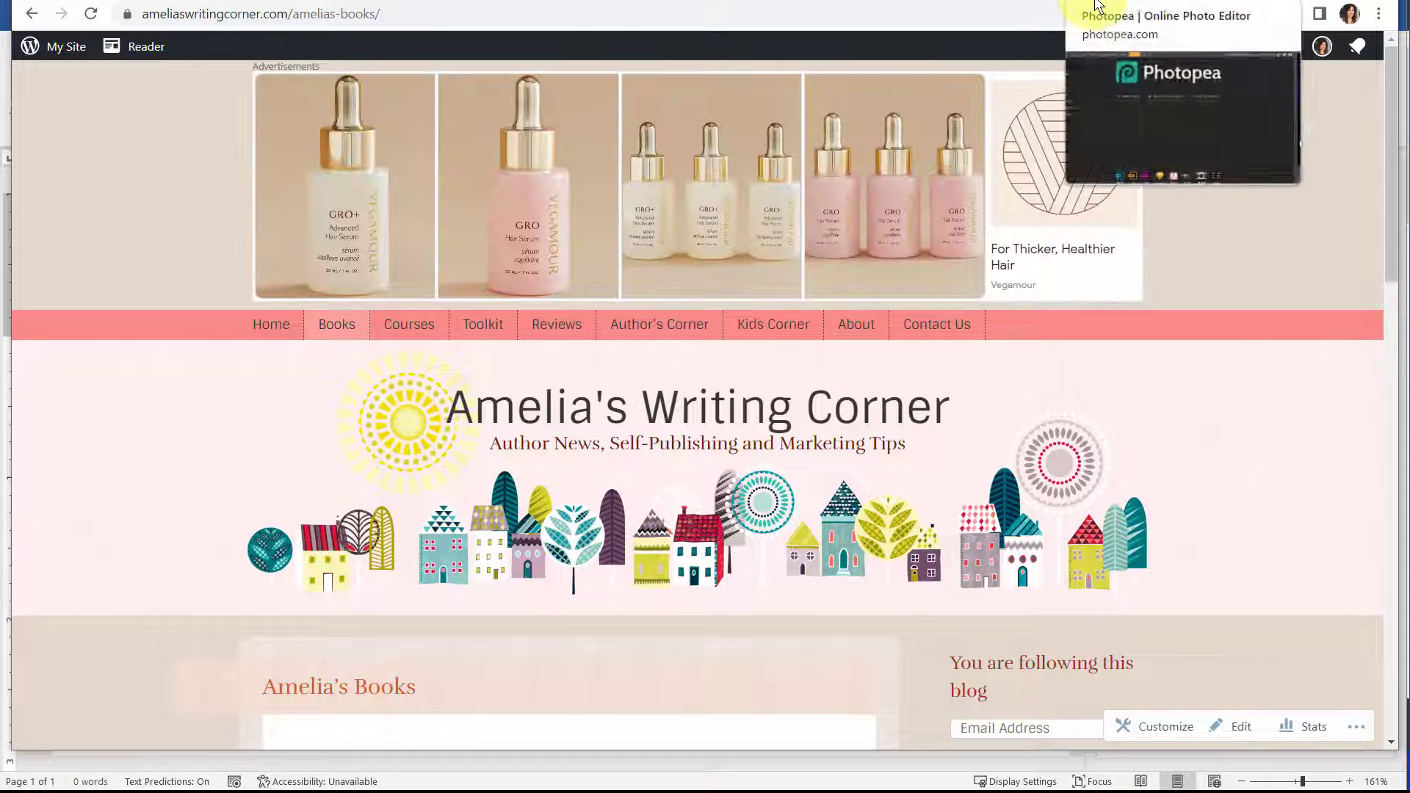
scroll(949, 142, "down", 6)
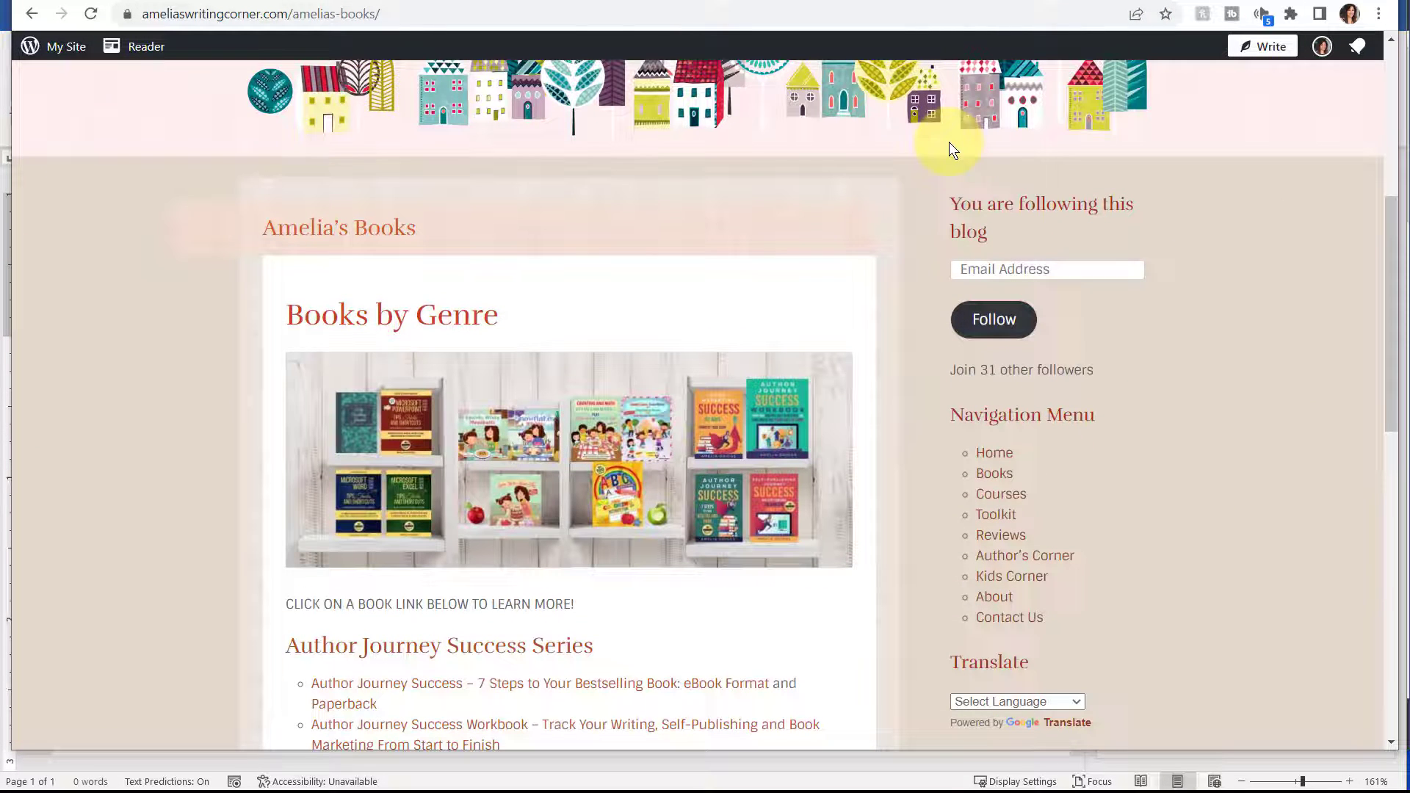
left_click(478, 15)
key("ctrl+c")
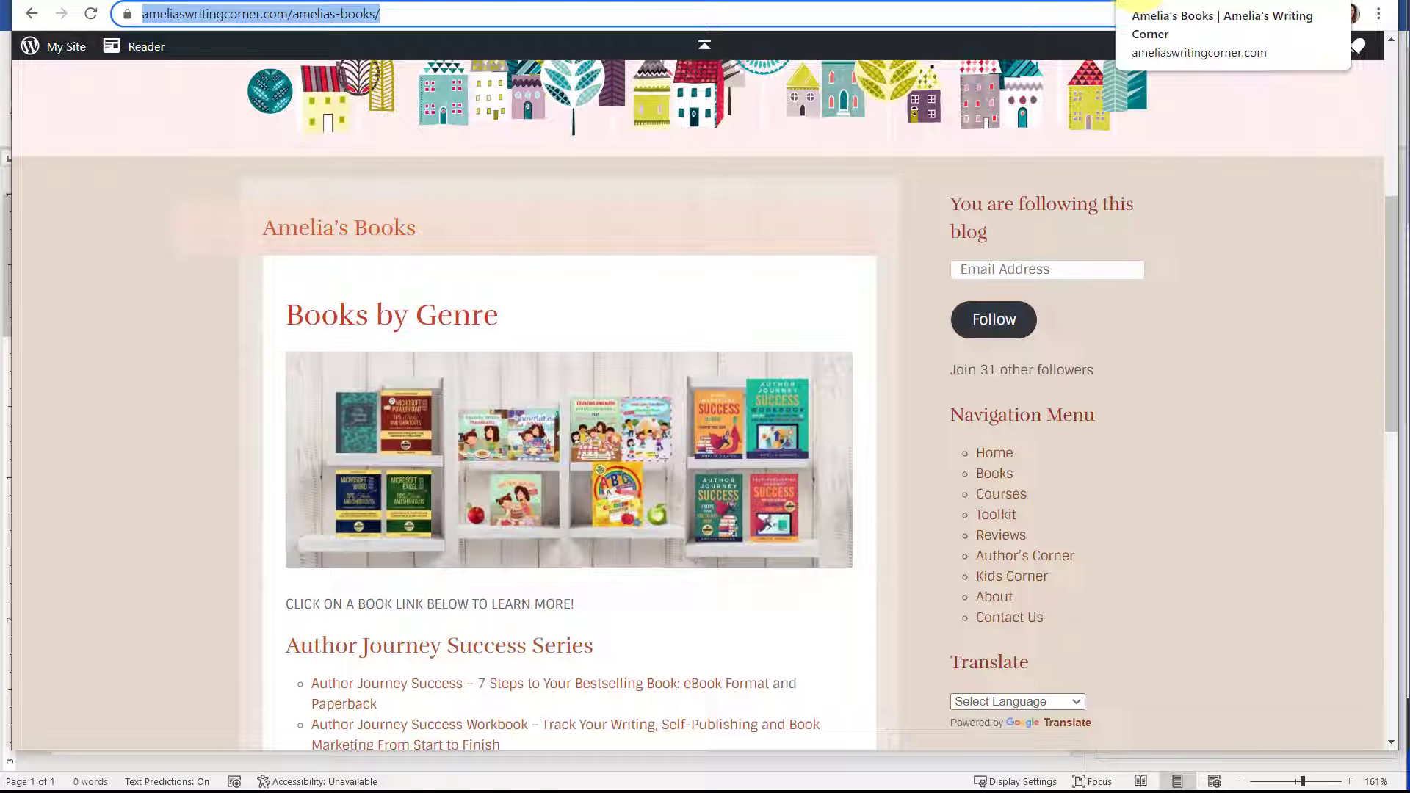
key("alt+Tab")
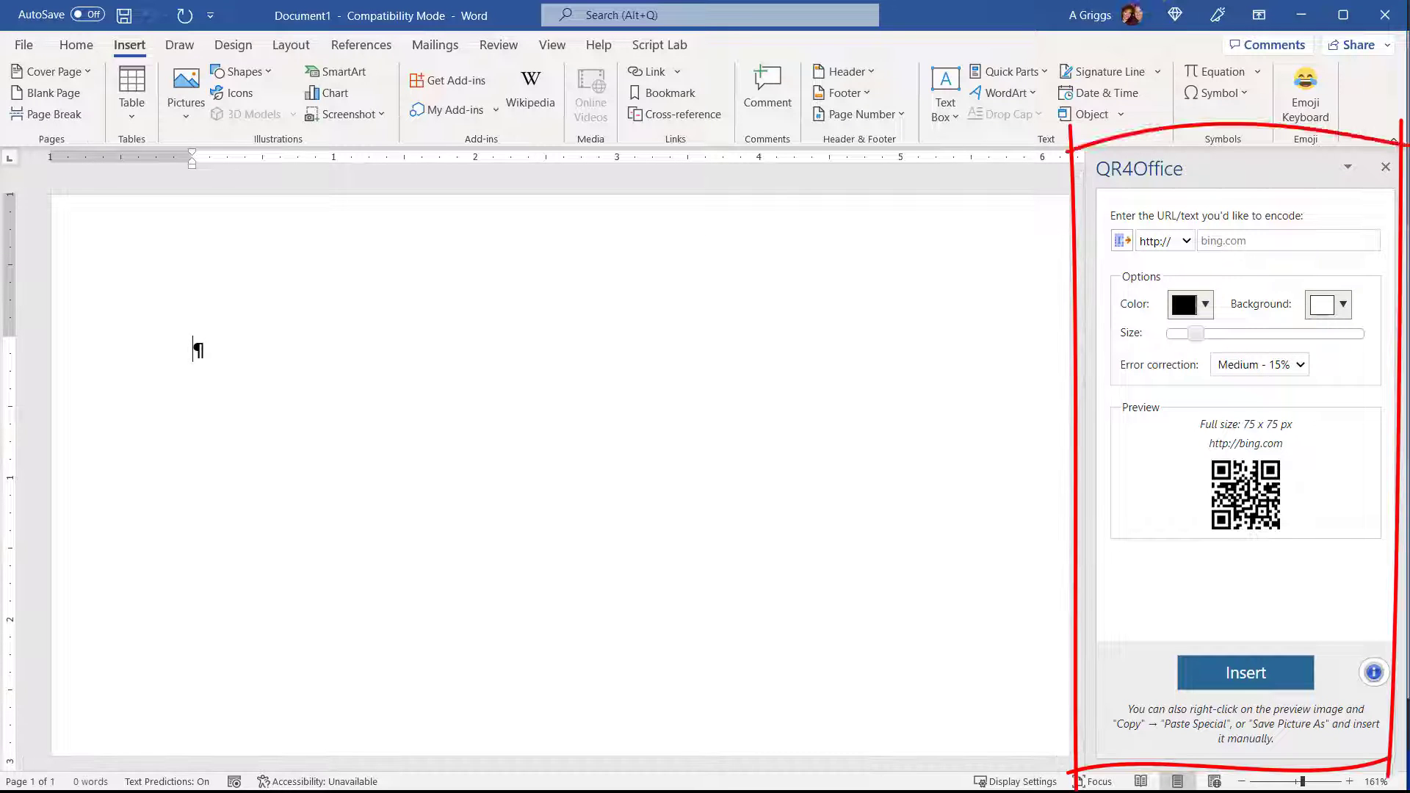
left_click(1235, 243)
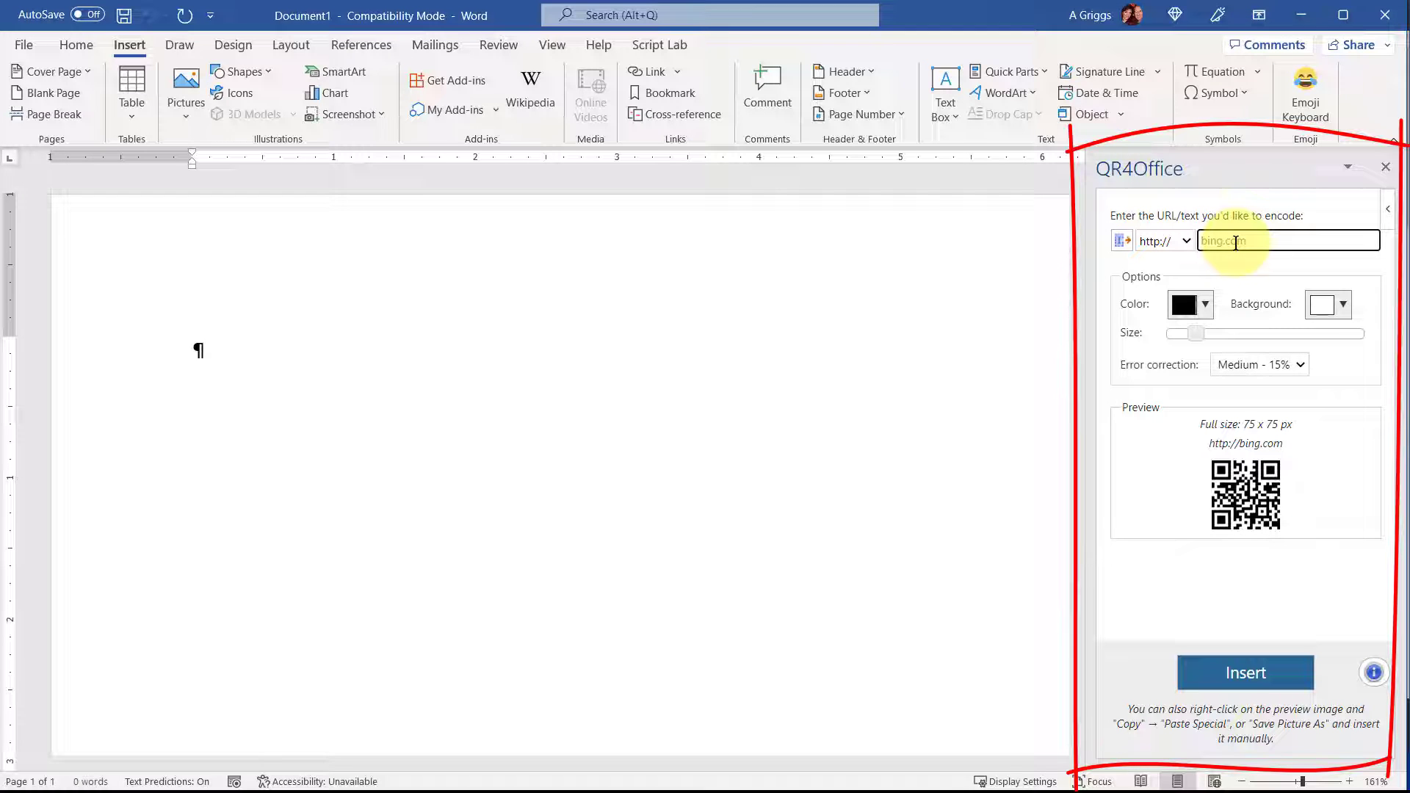
key("ctrl+v")
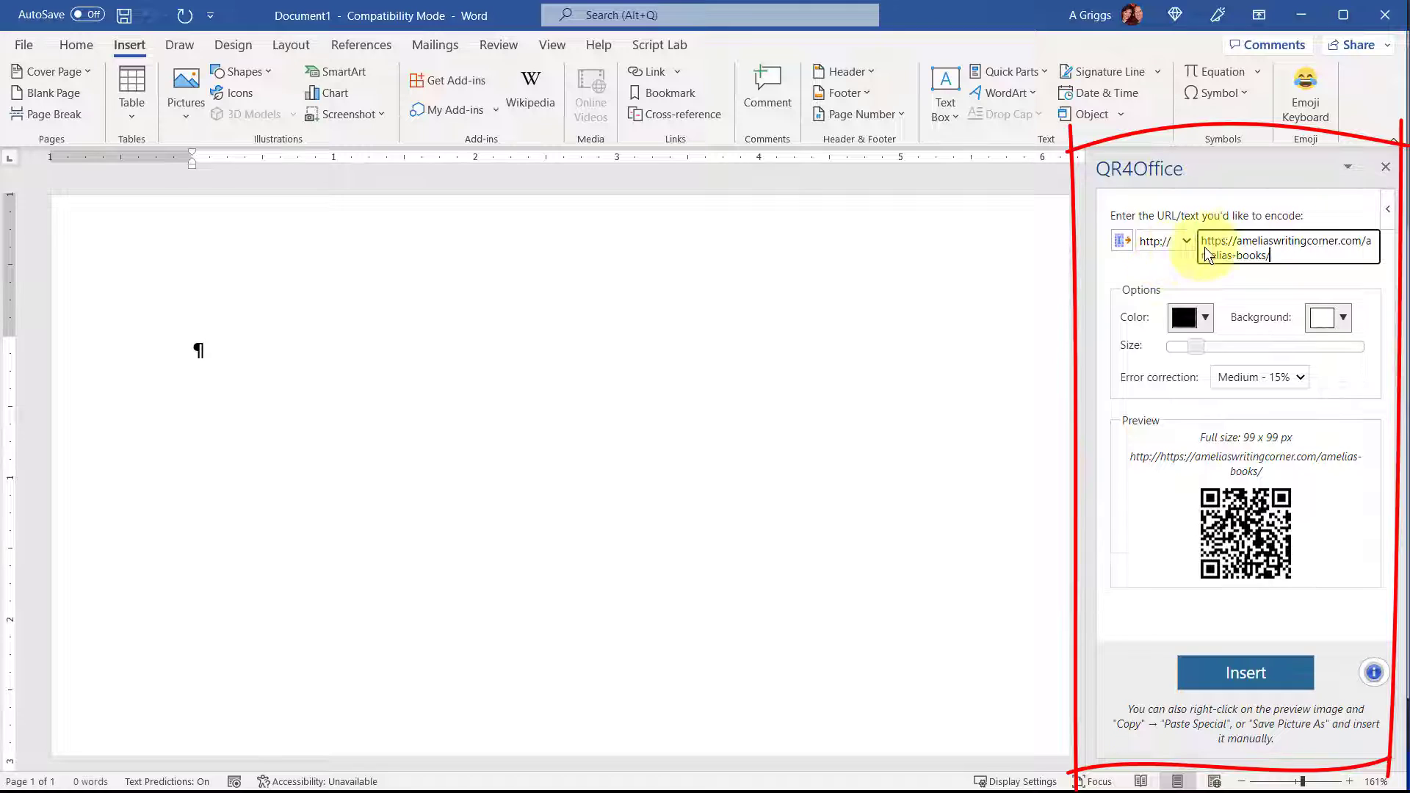
left_click_drag(1235, 240, 1188, 244)
key("BackSpace")
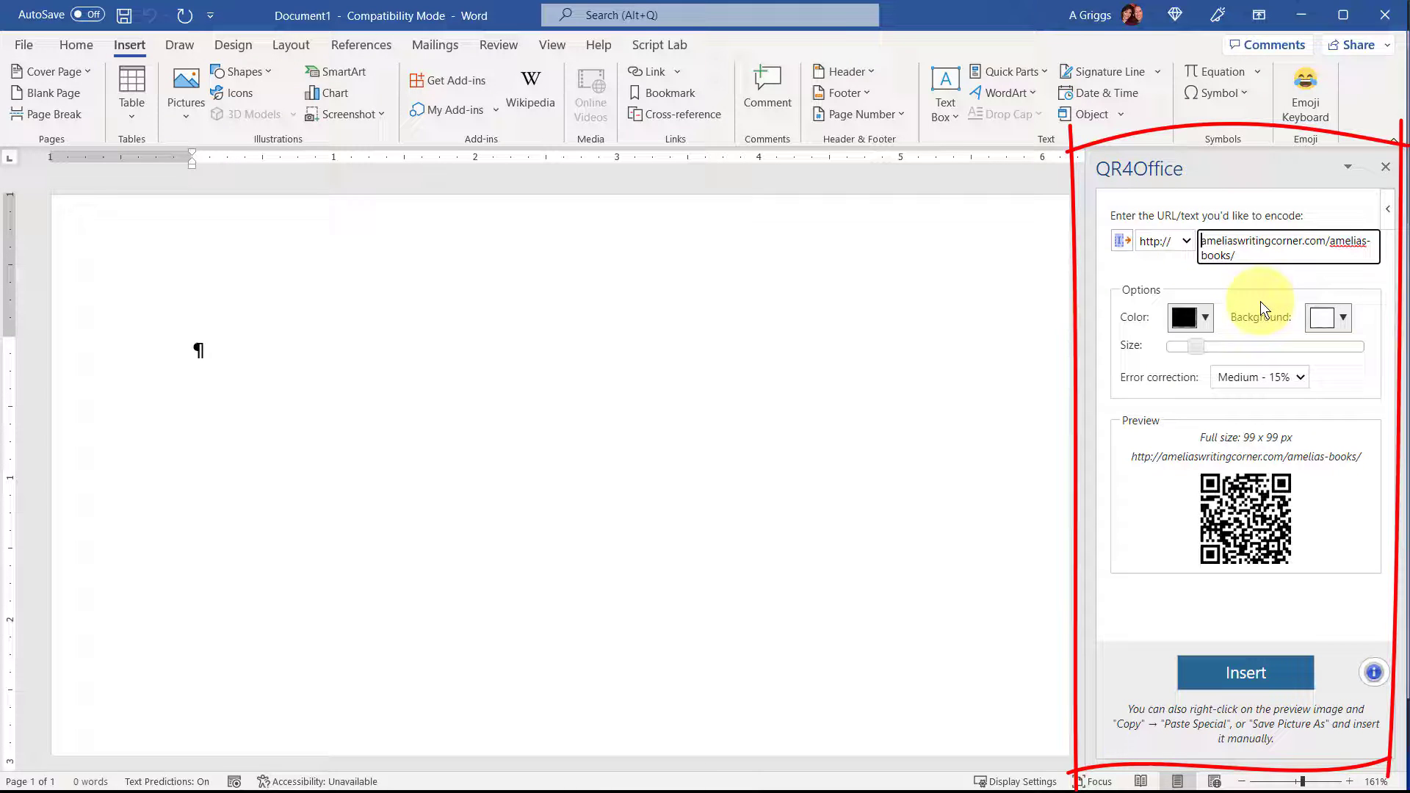
left_click(1205, 318)
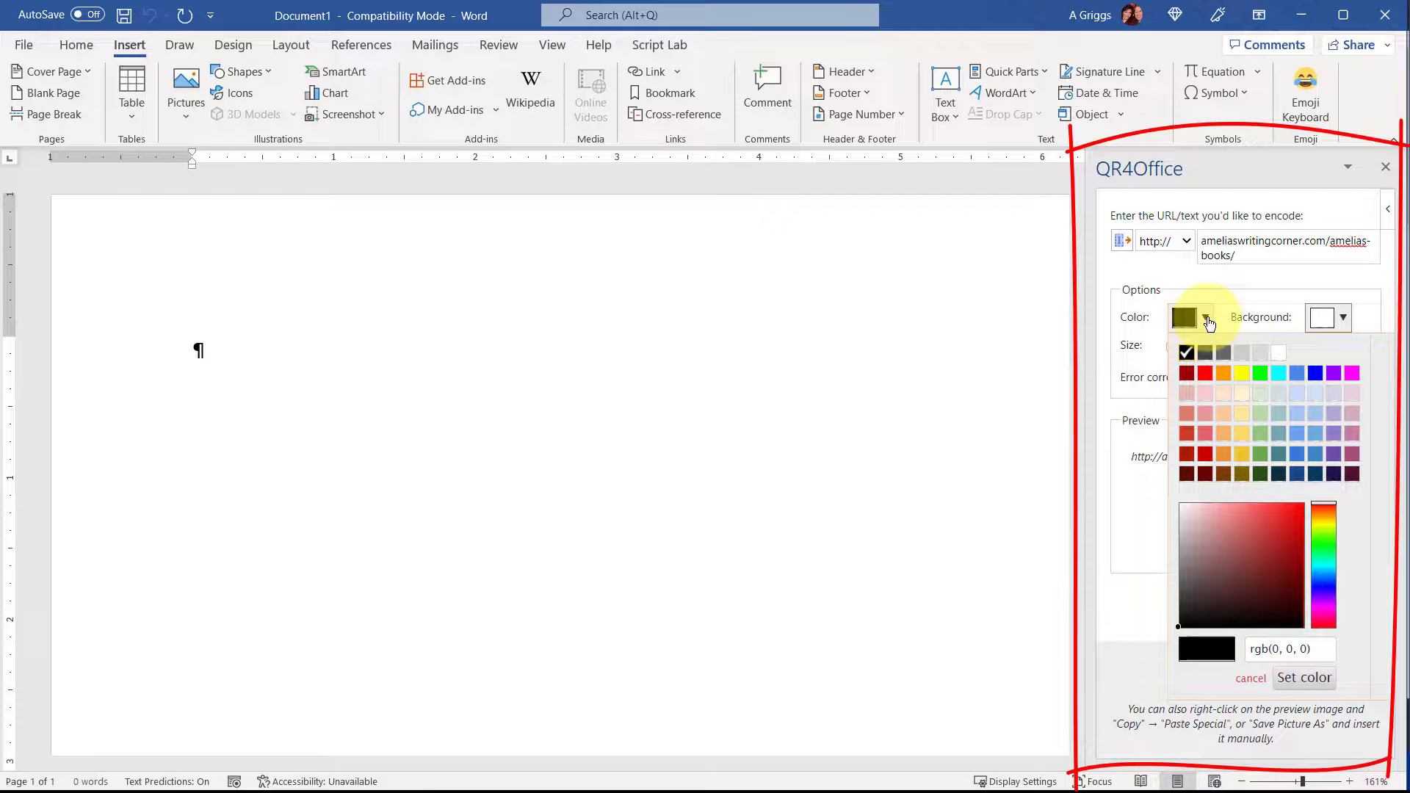
left_click(1344, 319)
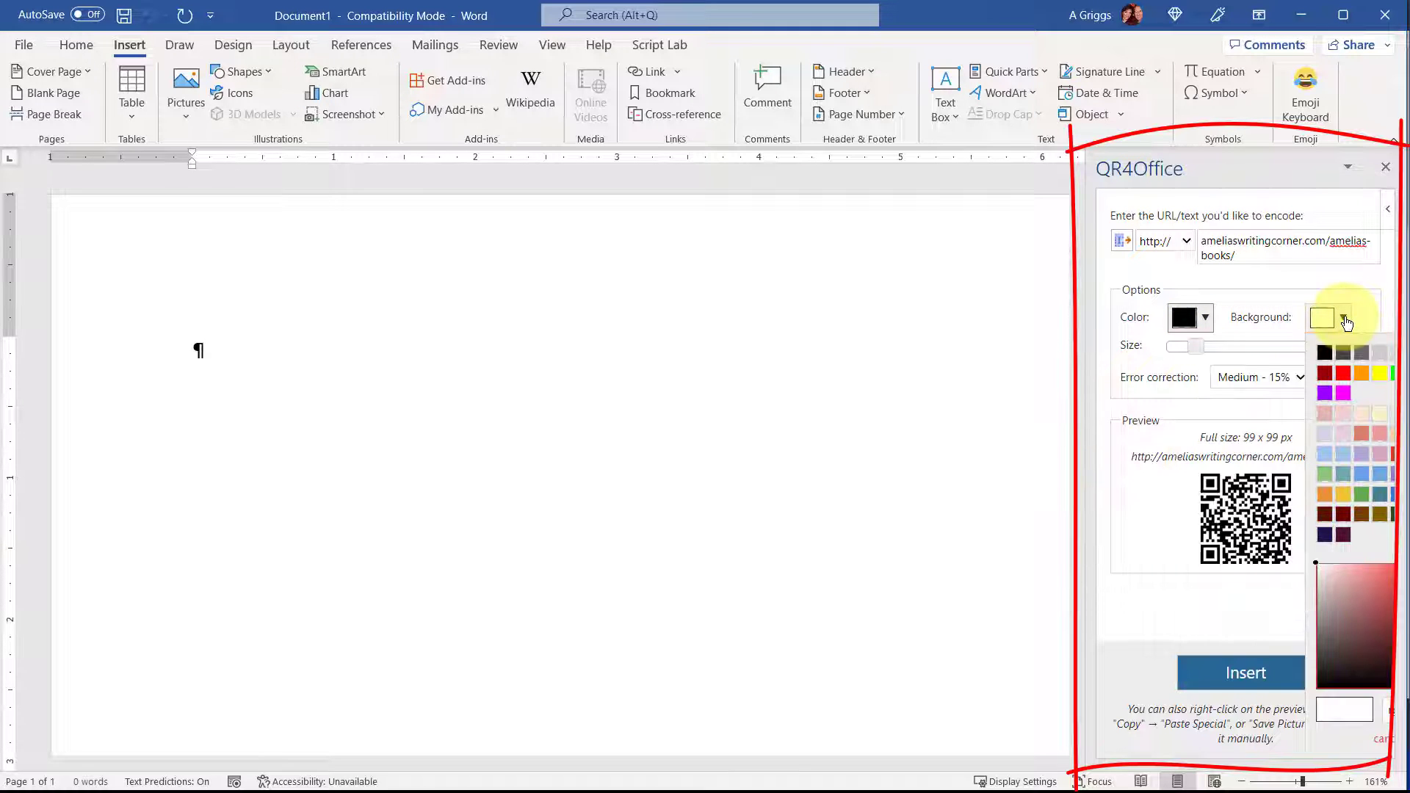
left_click(1151, 358)
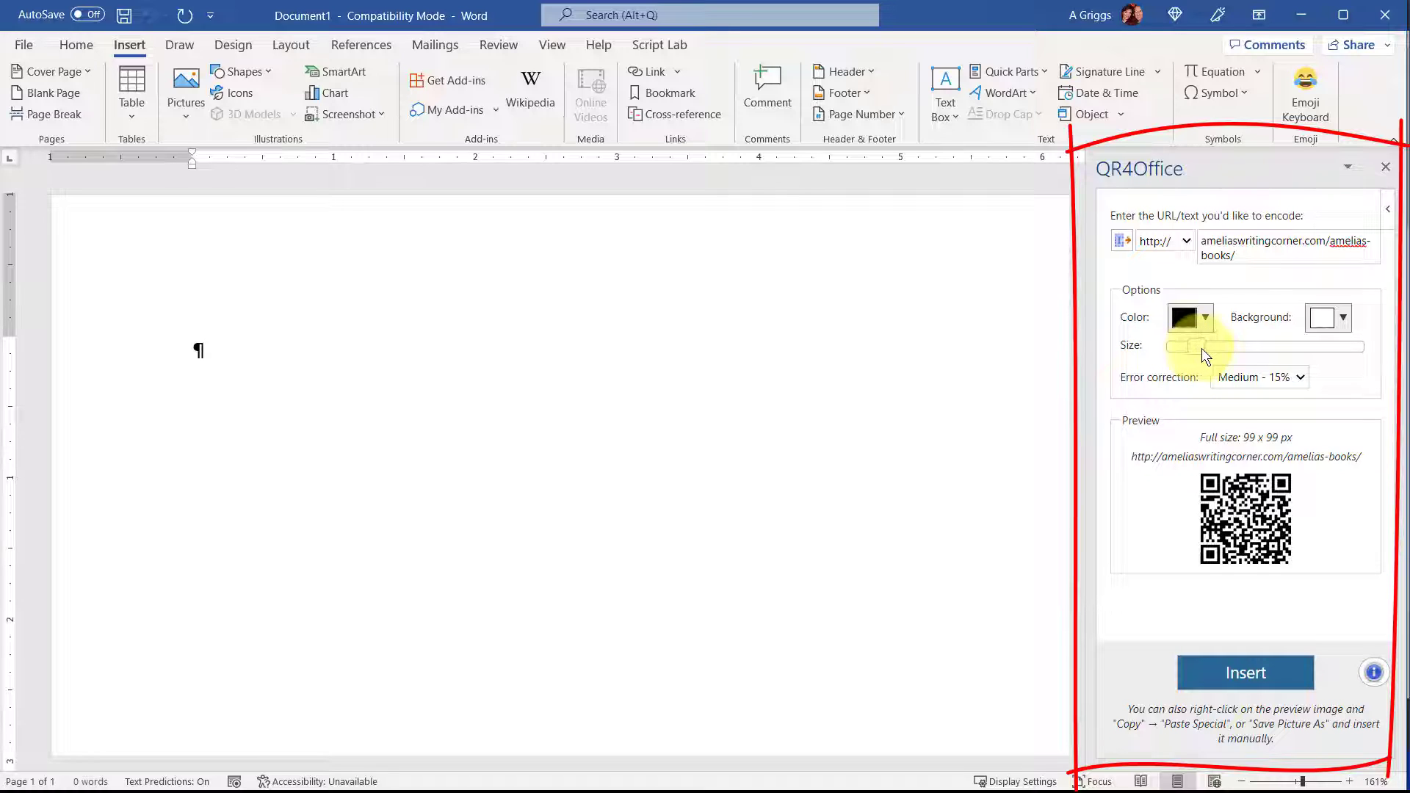
Enlarge the QR code to the maximum size, 495 x 495 px, keeping its black color.
left_click_drag(1201, 348, 1275, 347)
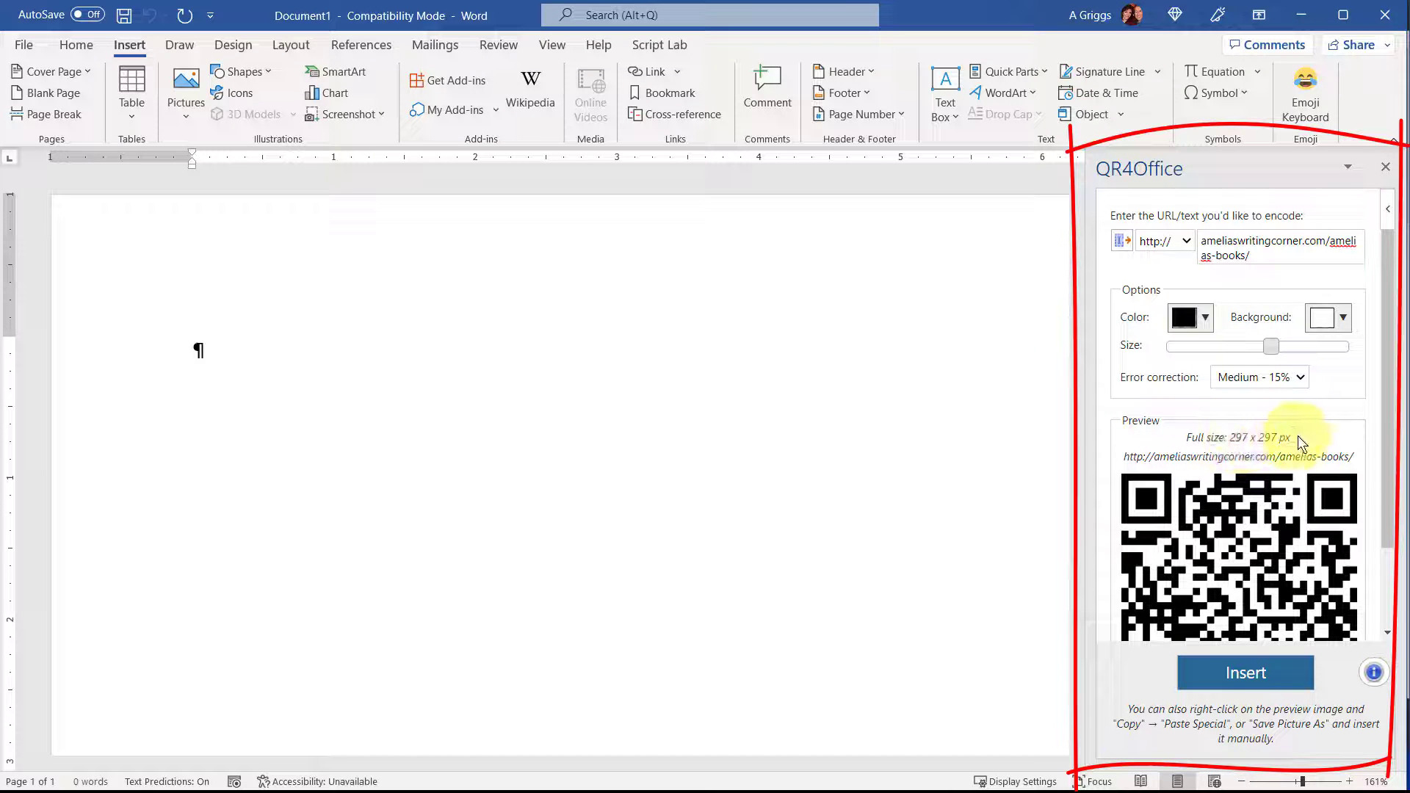
left_click_drag(1268, 346, 1292, 348)
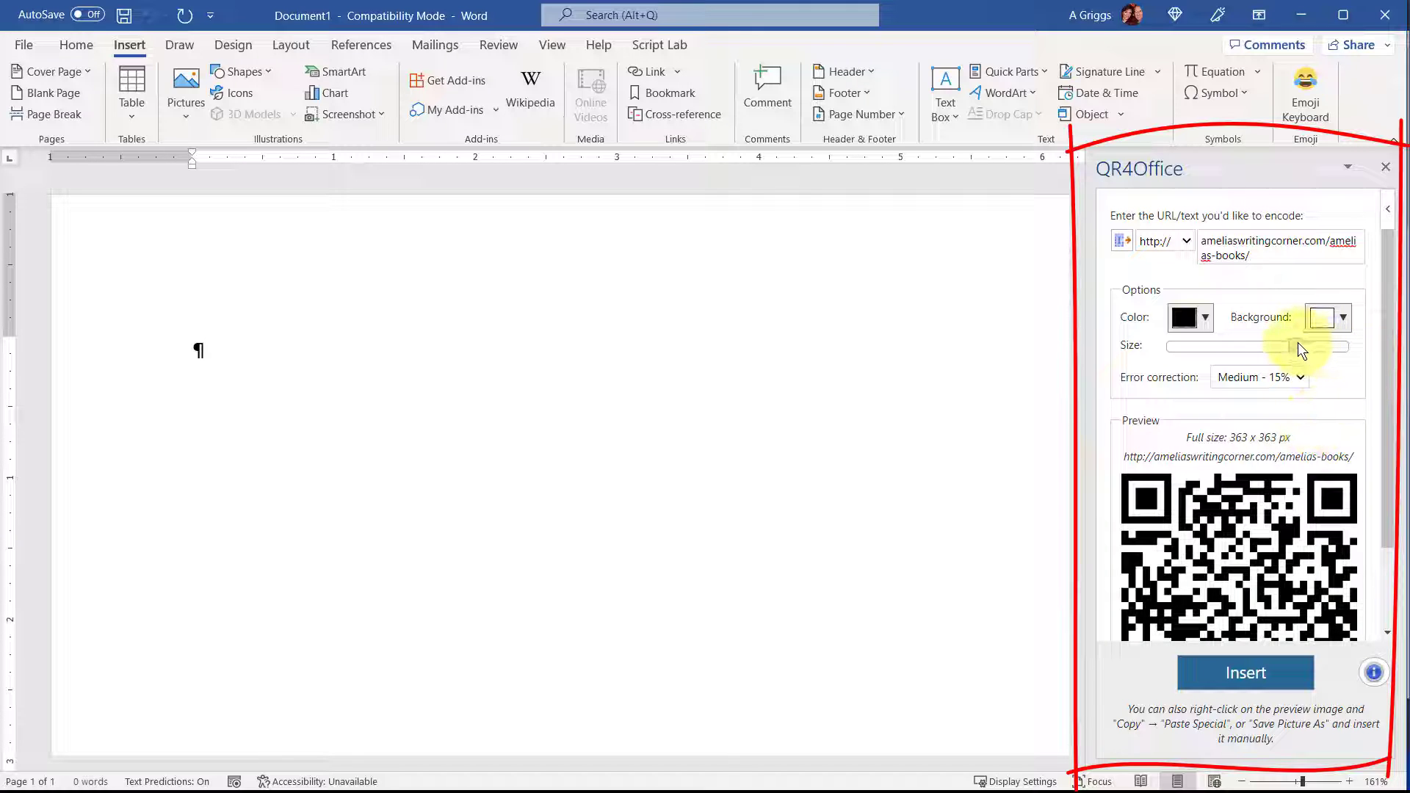
left_click_drag(1297, 342, 1348, 353)
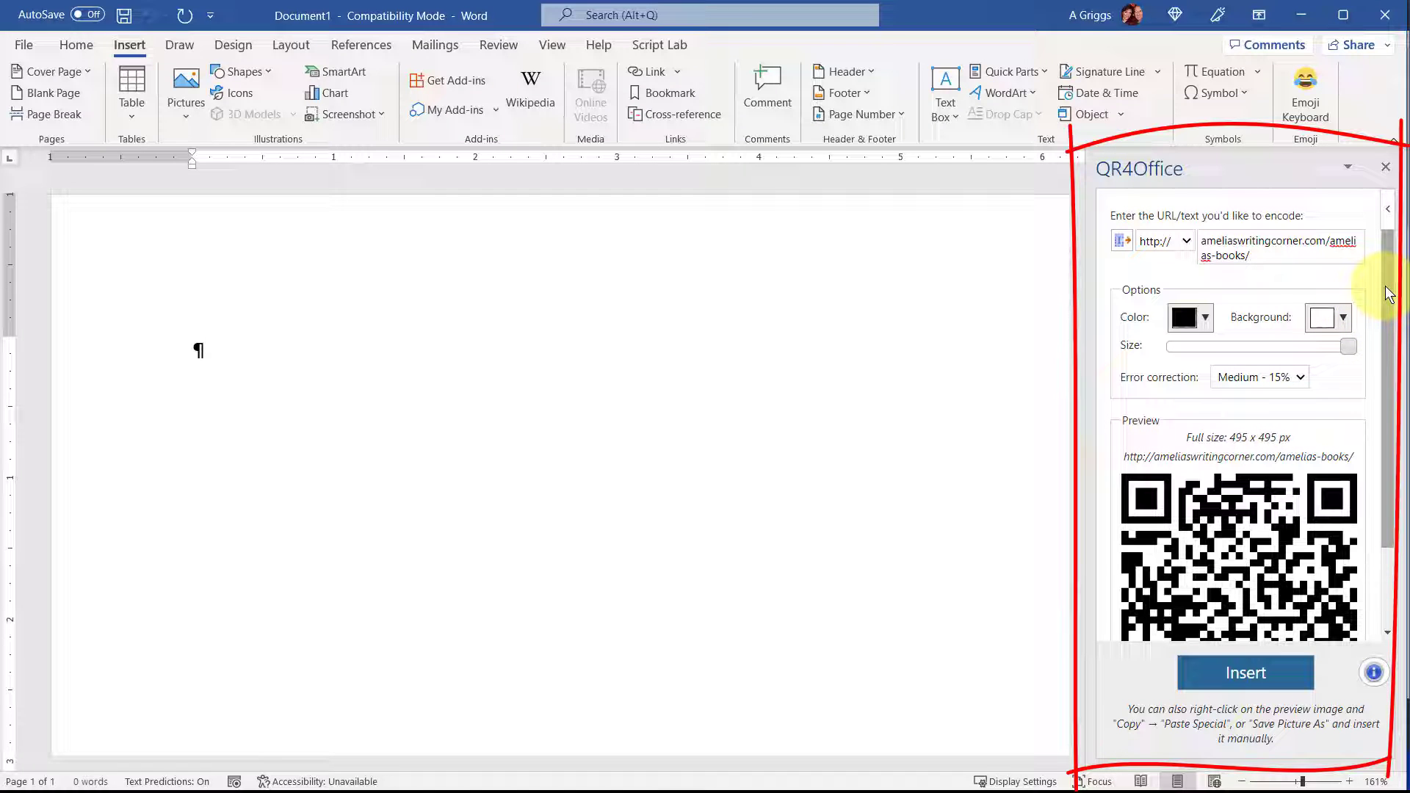
left_click(1206, 322)
left_click(1208, 326)
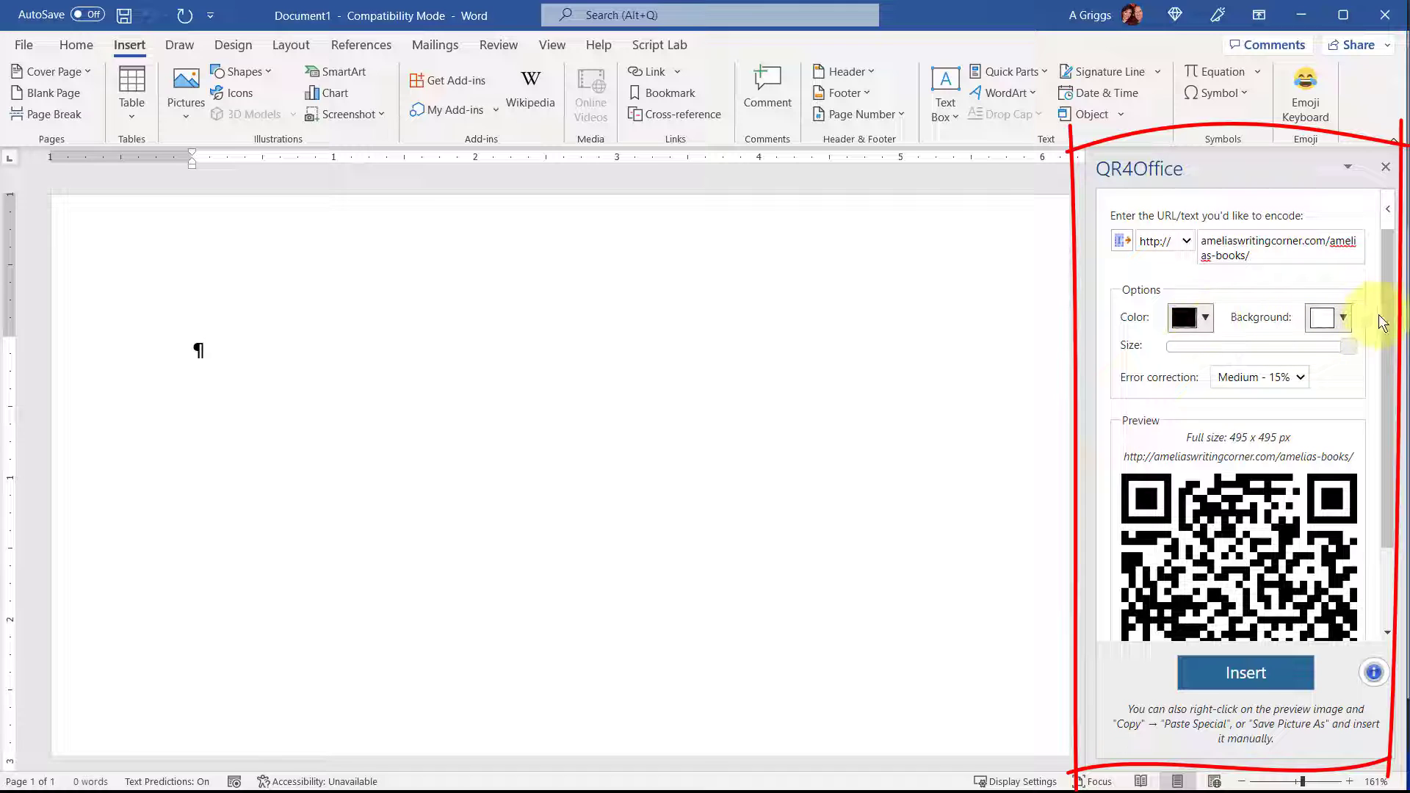
Insert the QR code into the document and scale it proportionally to about 4.3 inches square.
left_click_drag(1389, 322, 1399, 402)
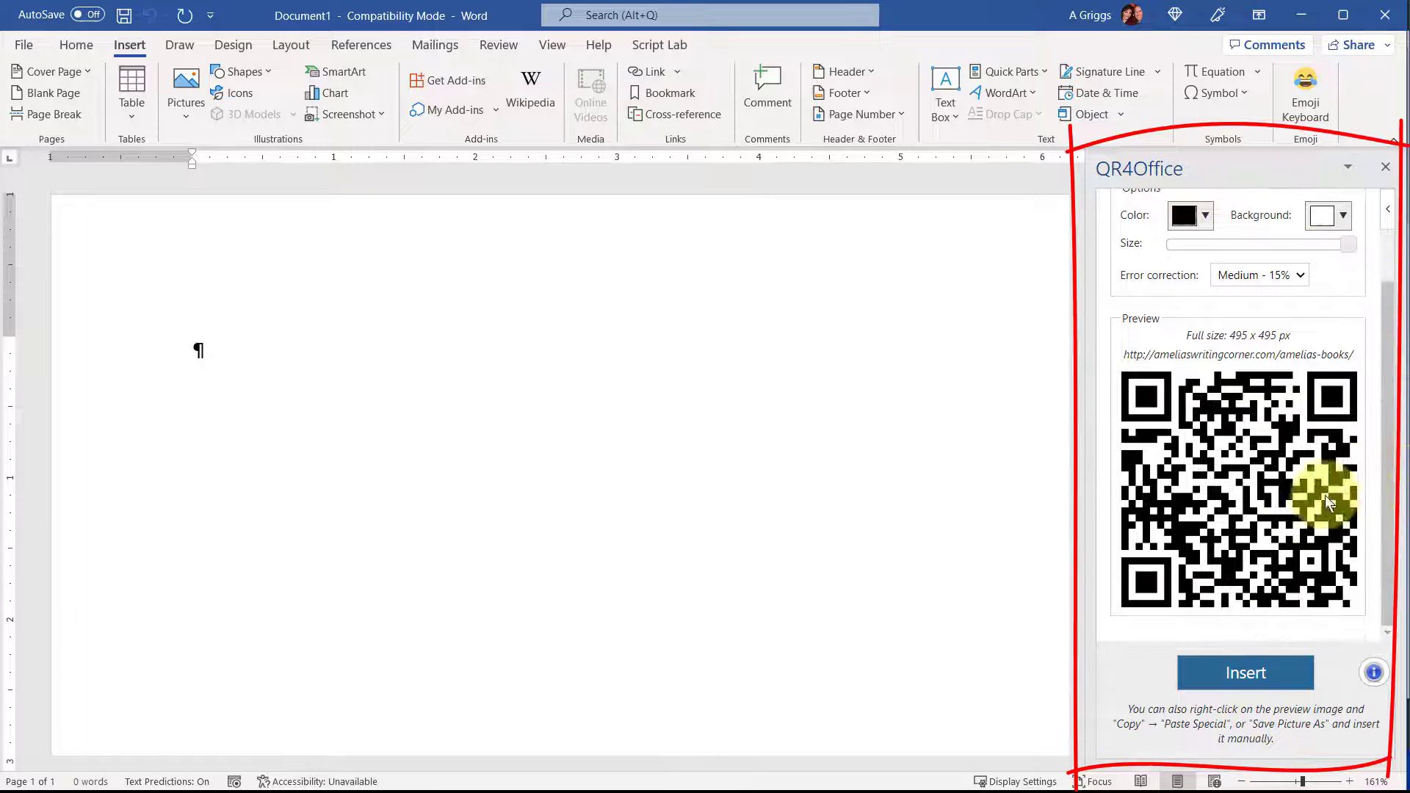
left_click(1241, 683)
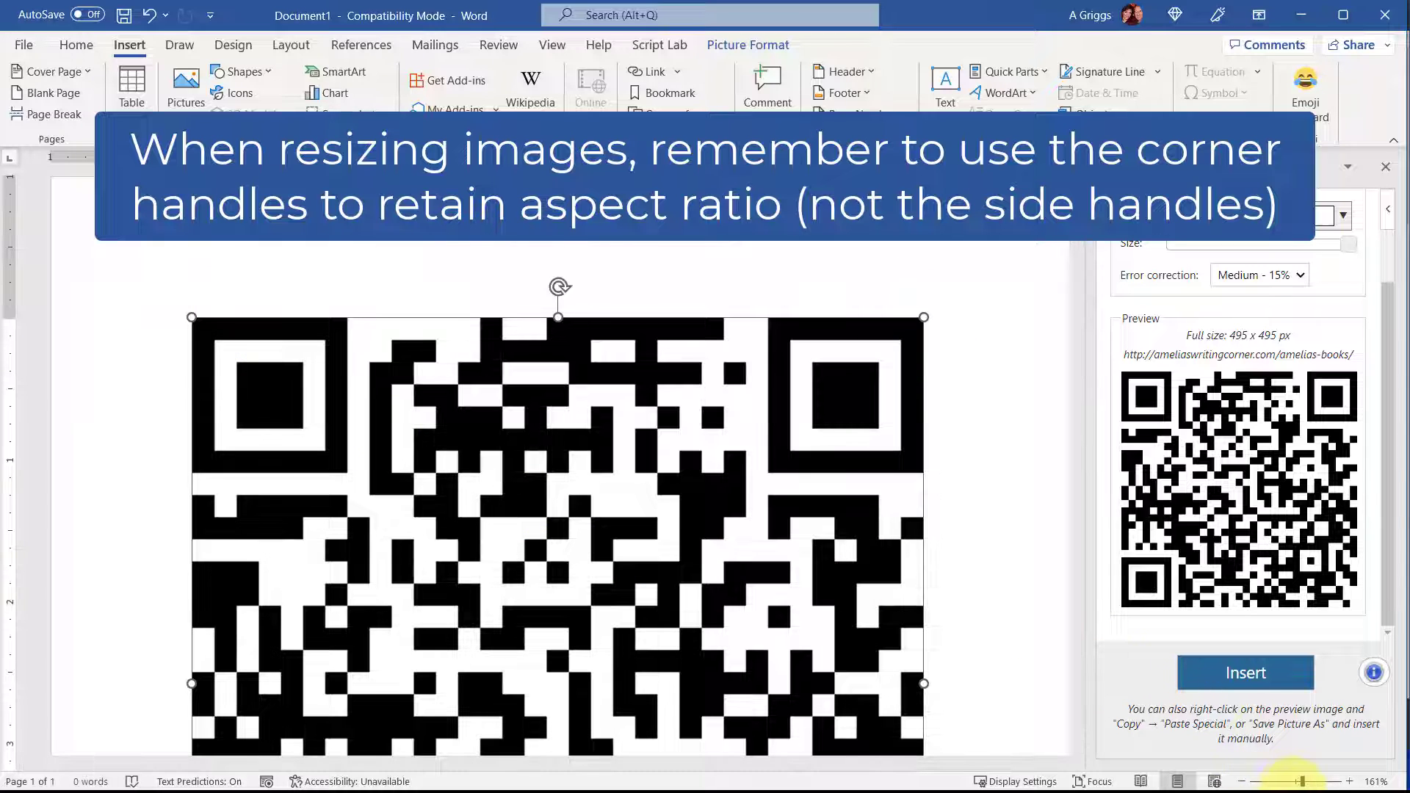
left_click_drag(1302, 782, 1293, 784)
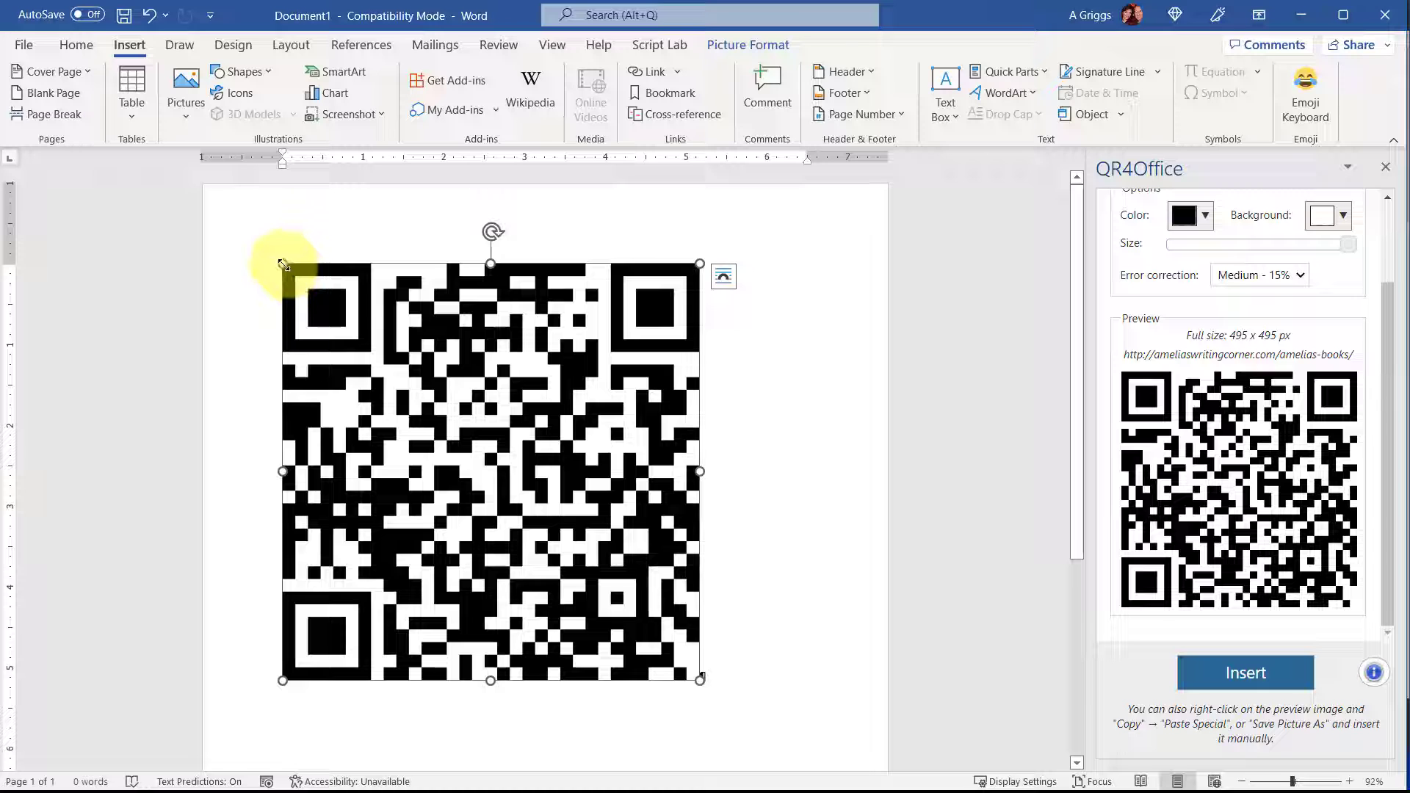
left_click_drag(283, 266, 407, 364)
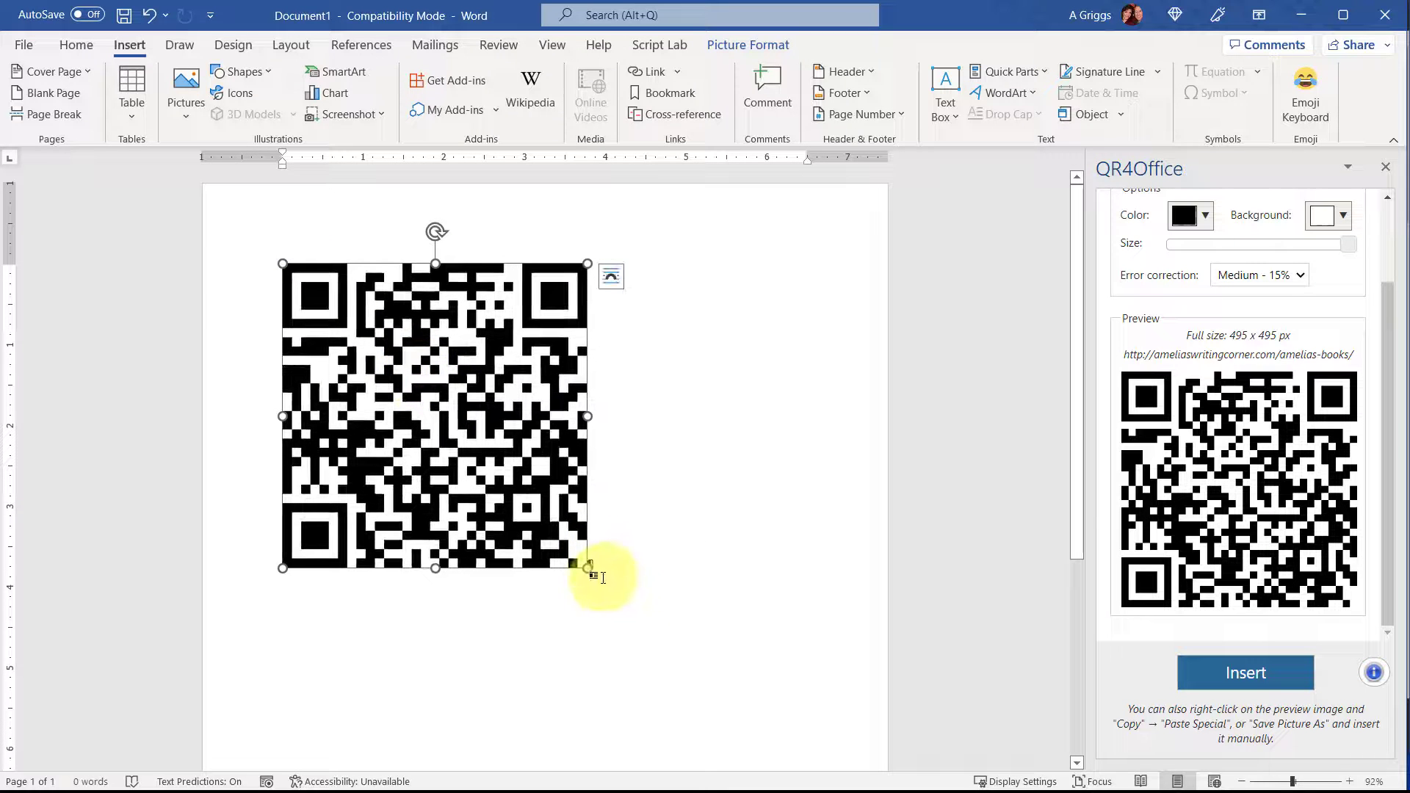
left_click_drag(588, 567, 630, 609)
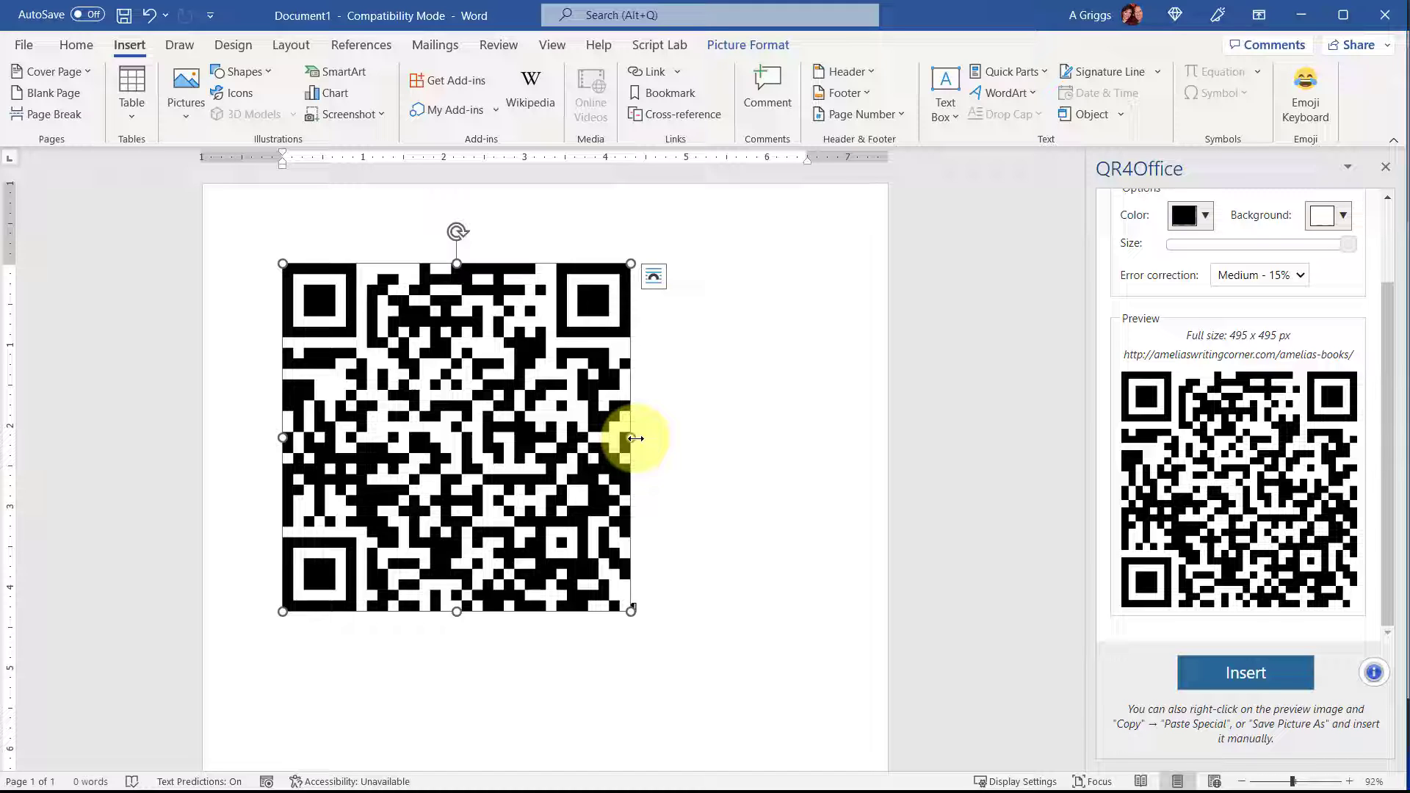
Save the QR code from the document as a PNG picture named qr_code_books in the Pictures folder.
right_click(493, 345)
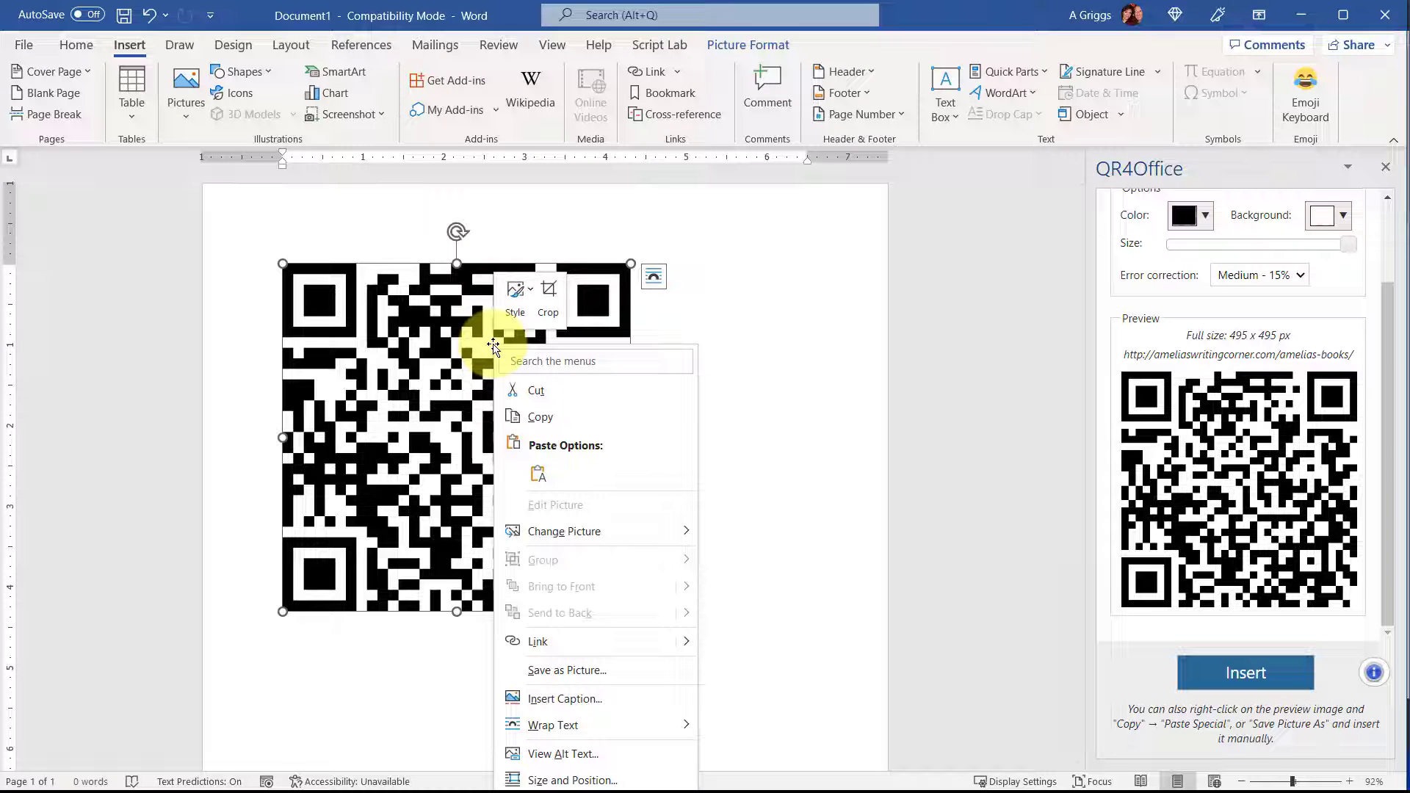
left_click(646, 670)
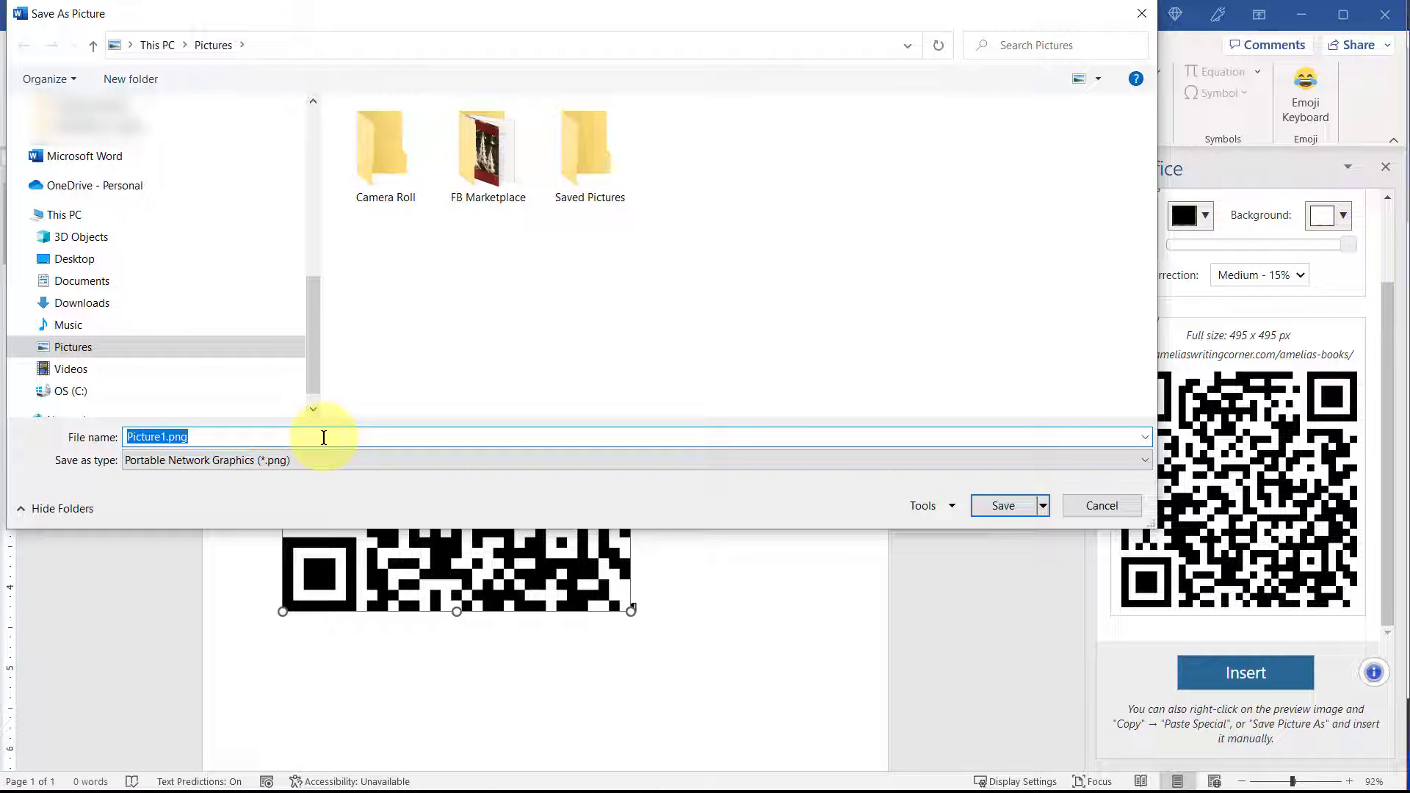
type("q")
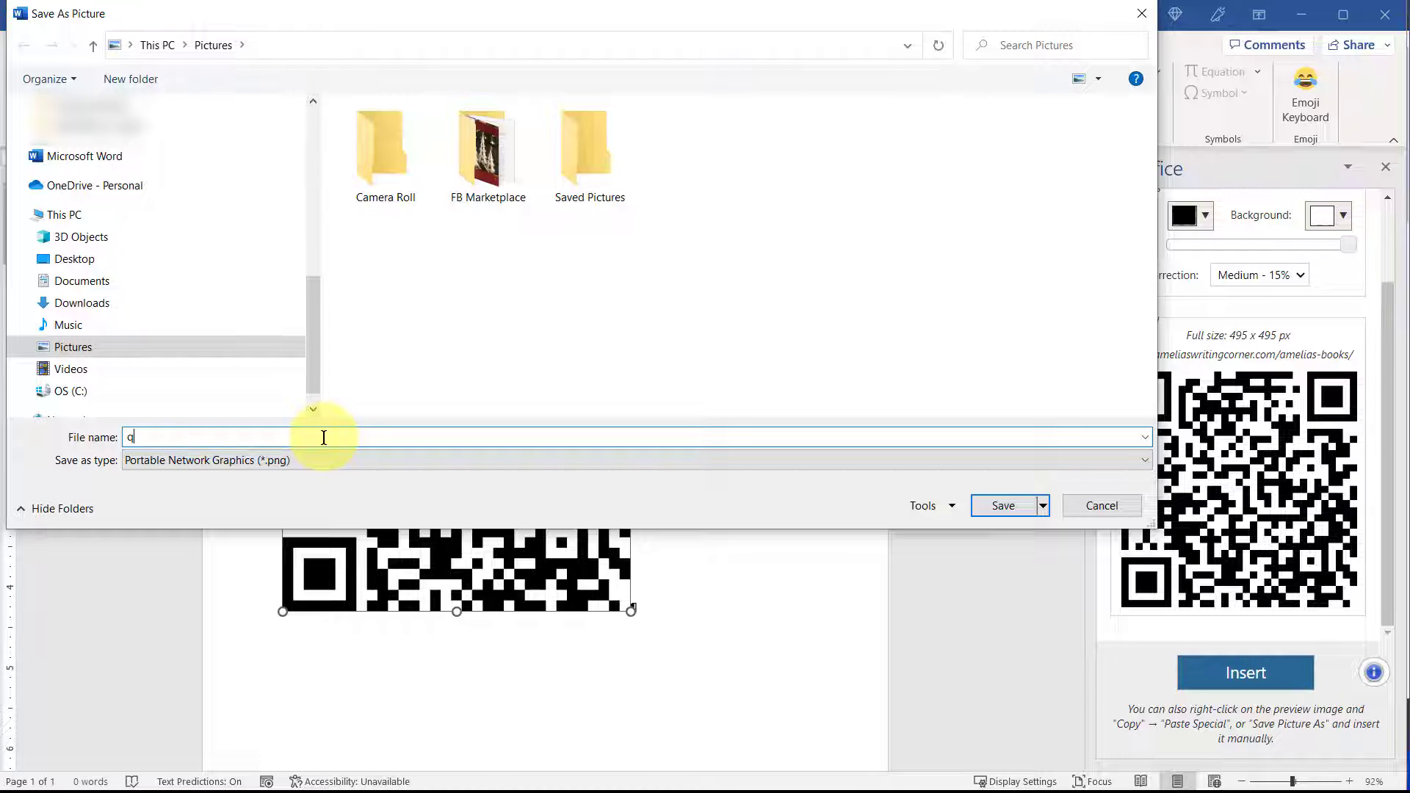
type("r_code_books")
left_click(1011, 504)
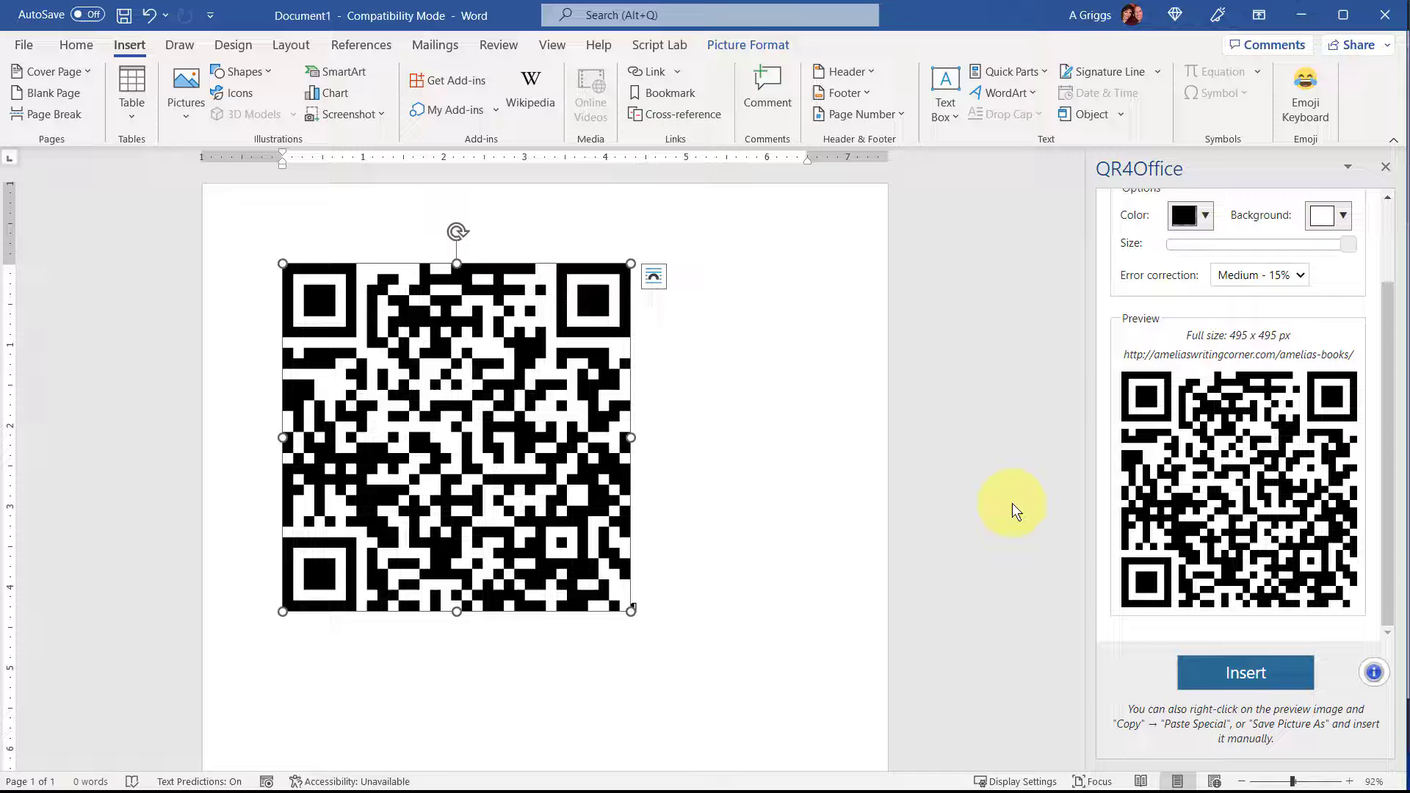
Switch to the Vistaprint business card design and upload qr_code_books.png from the Pictures folder onto the card's back.
key("alt+Tab")
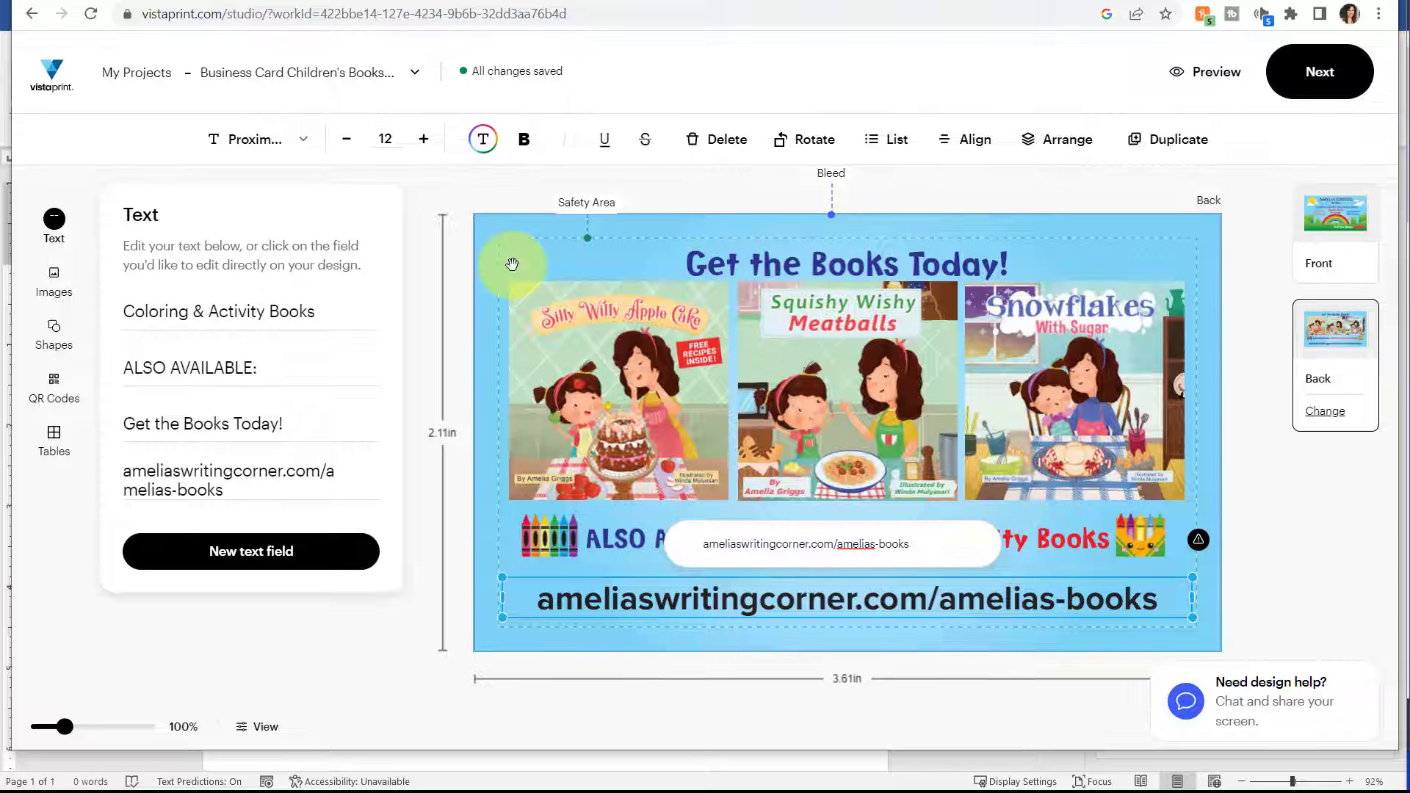
left_click(55, 279)
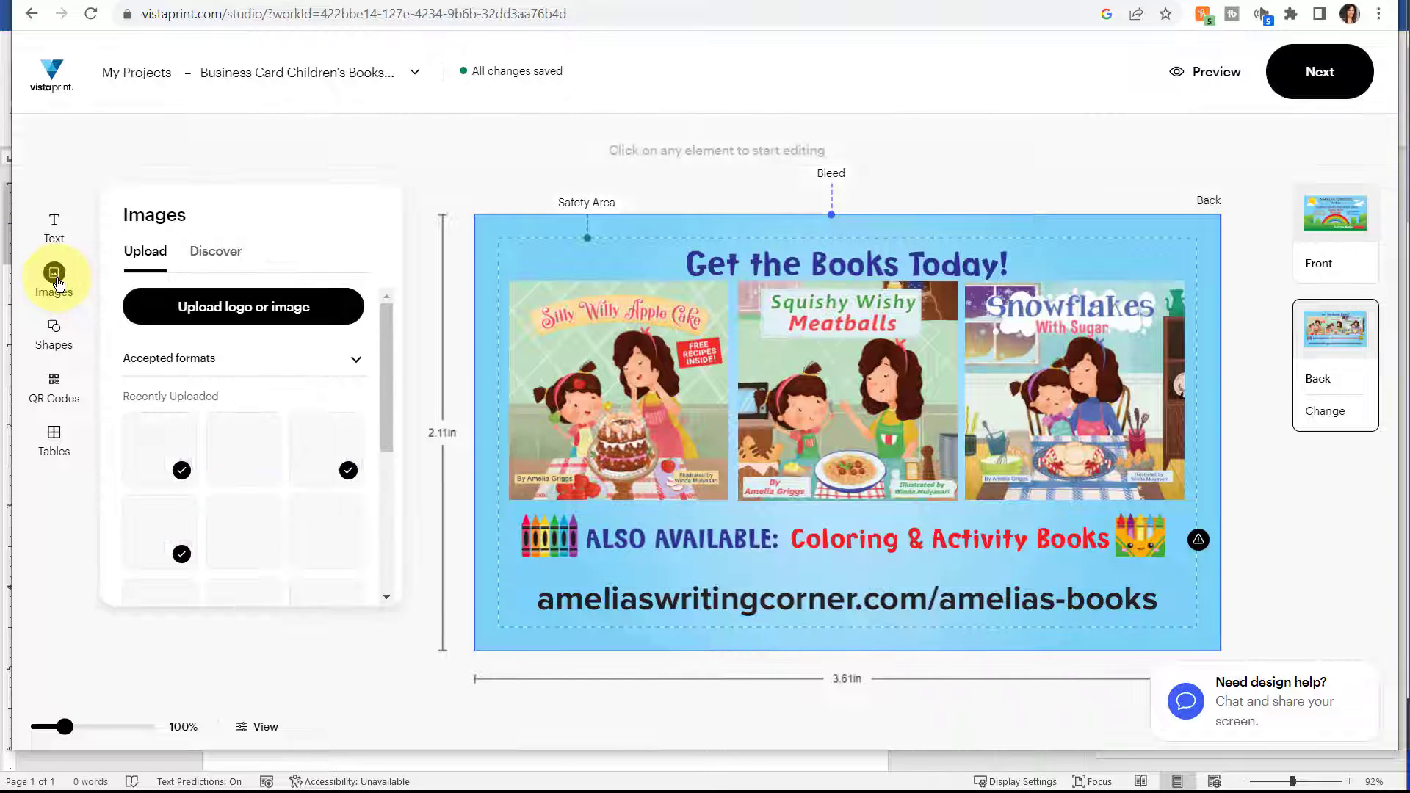
left_click(266, 313)
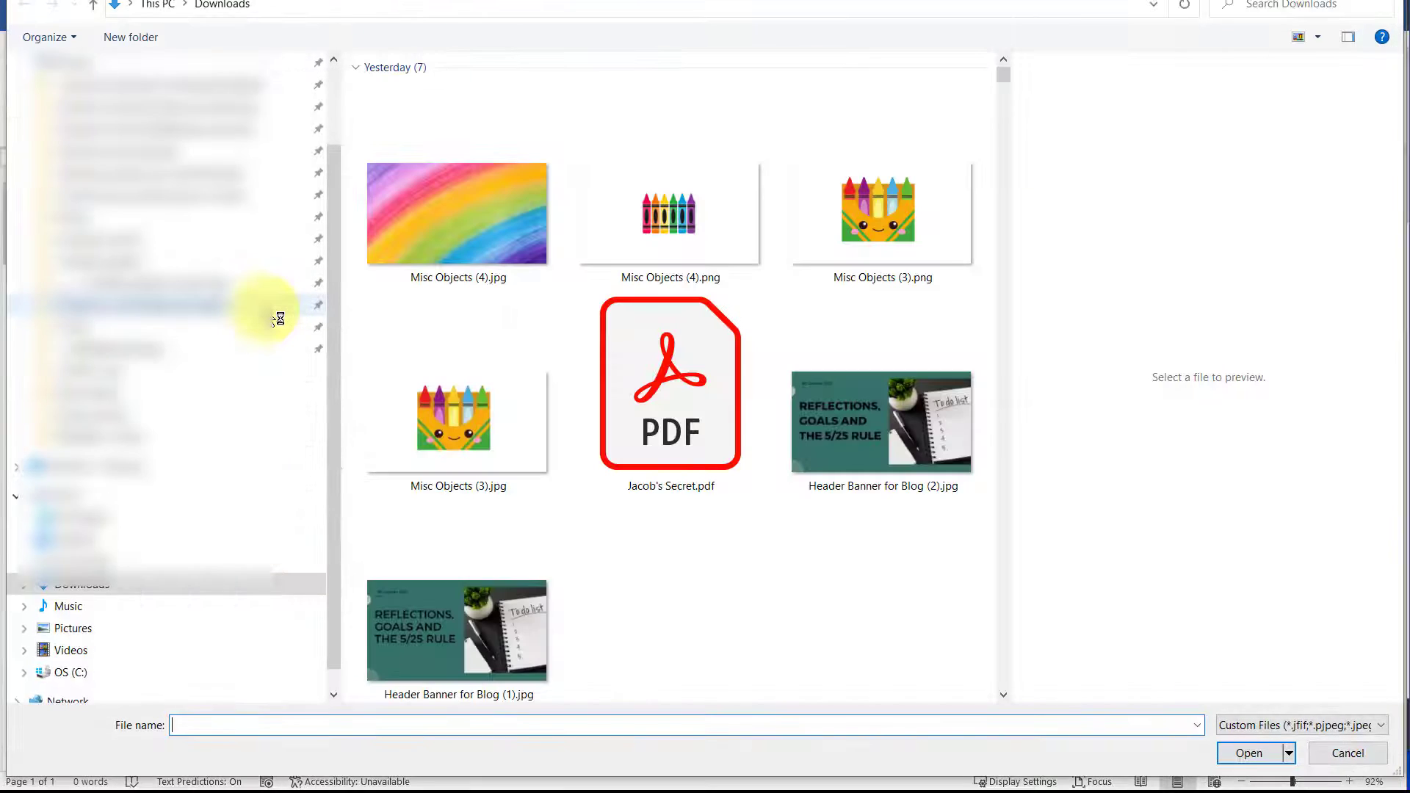
left_click(84, 165)
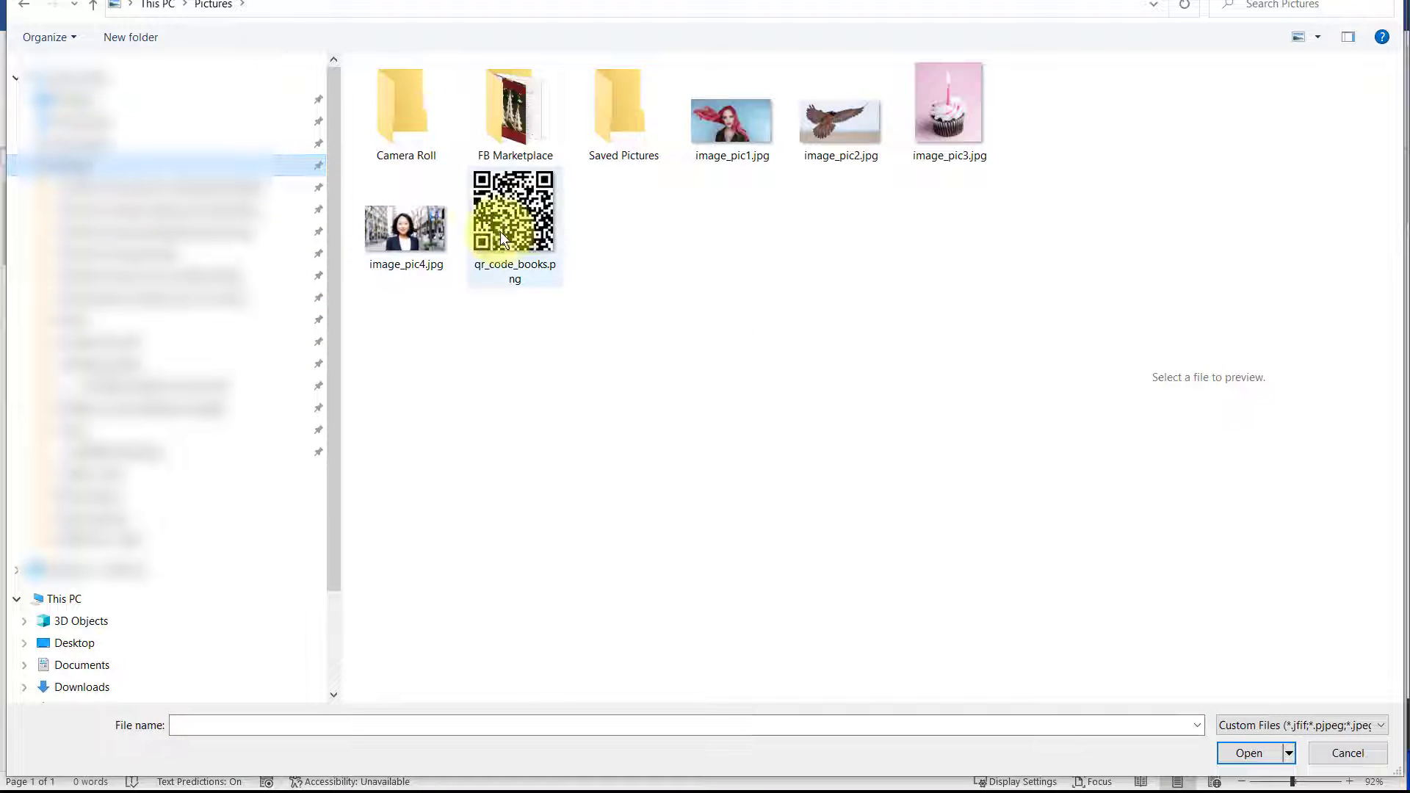
left_click(544, 221)
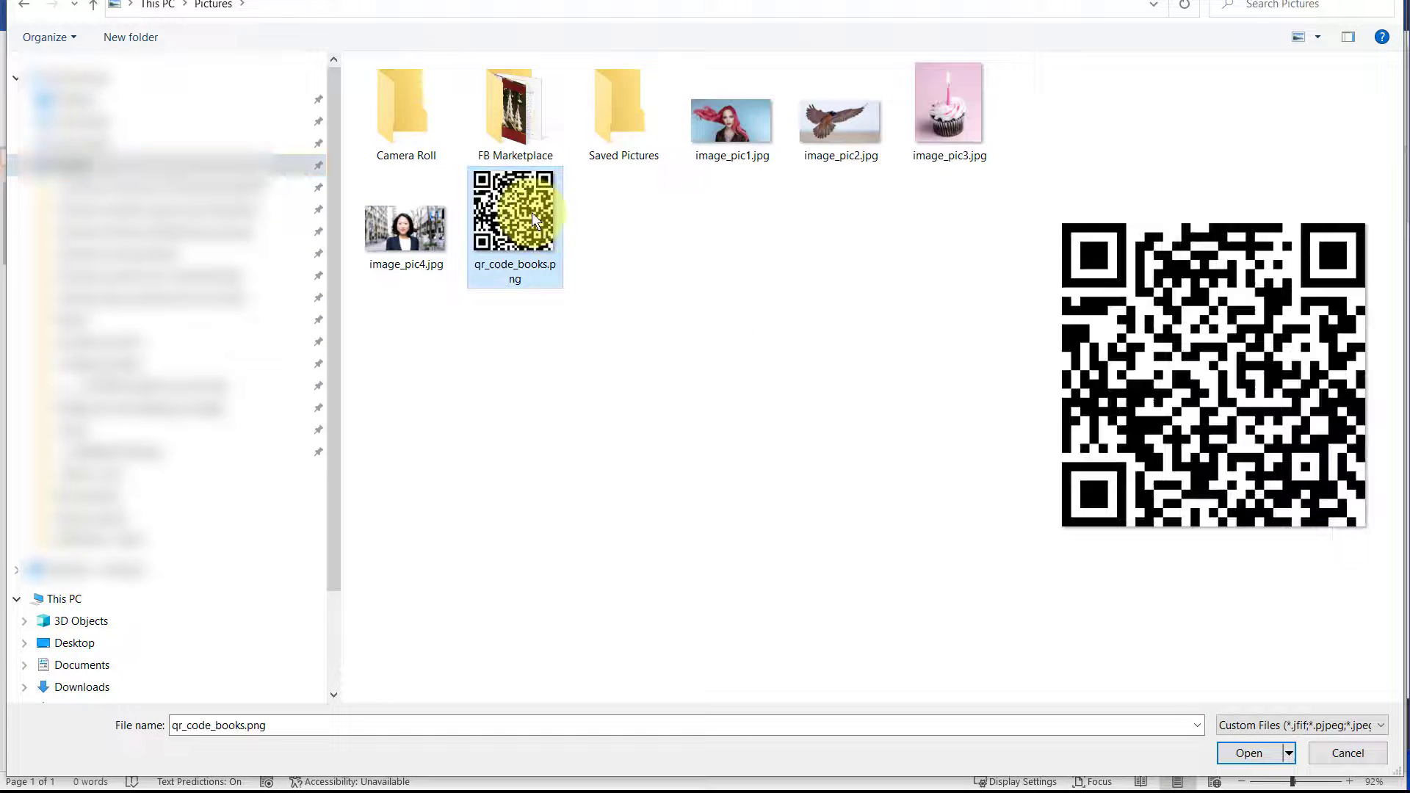
left_click(1249, 748)
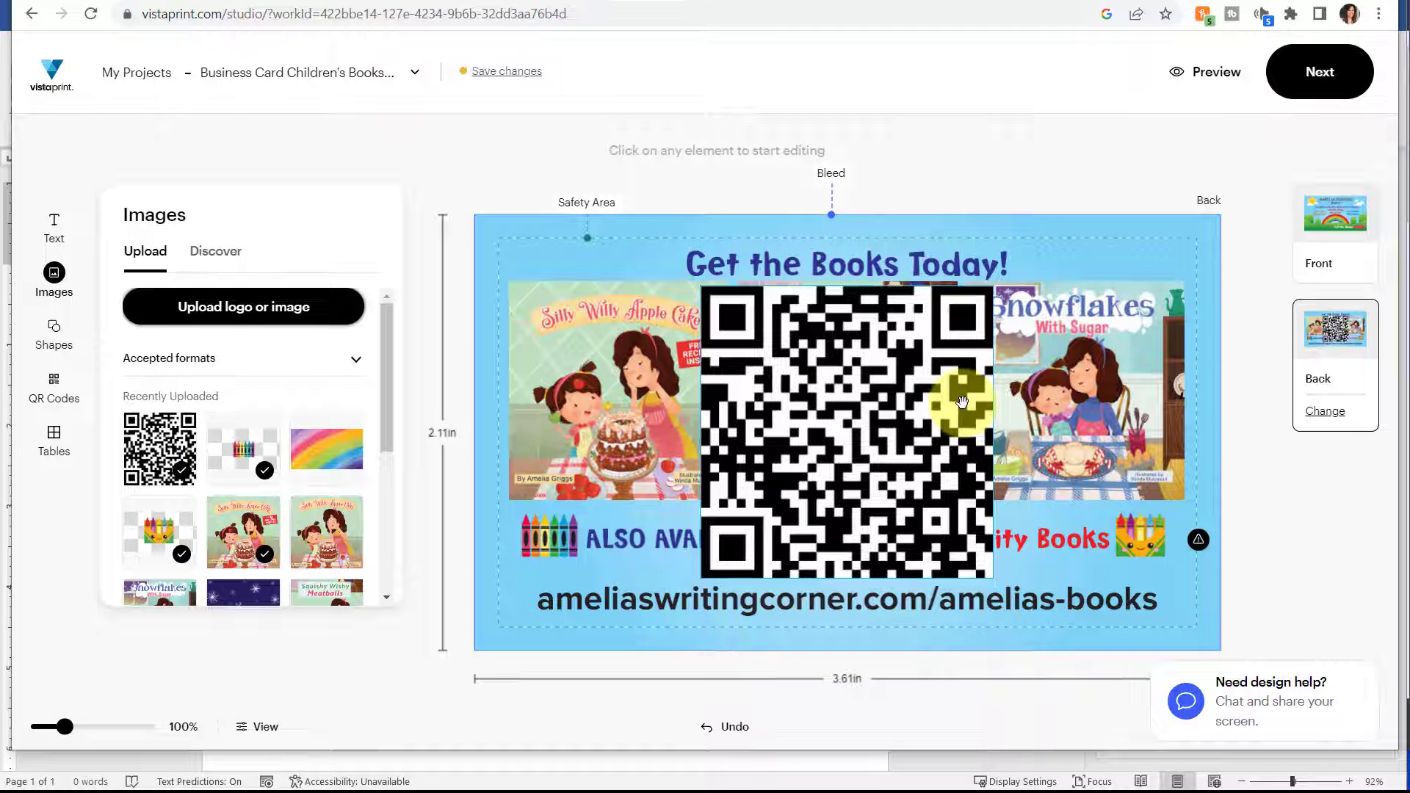
Shrink the QR code to about a third of its size and move it over the middle of the web address line.
left_click(739, 317)
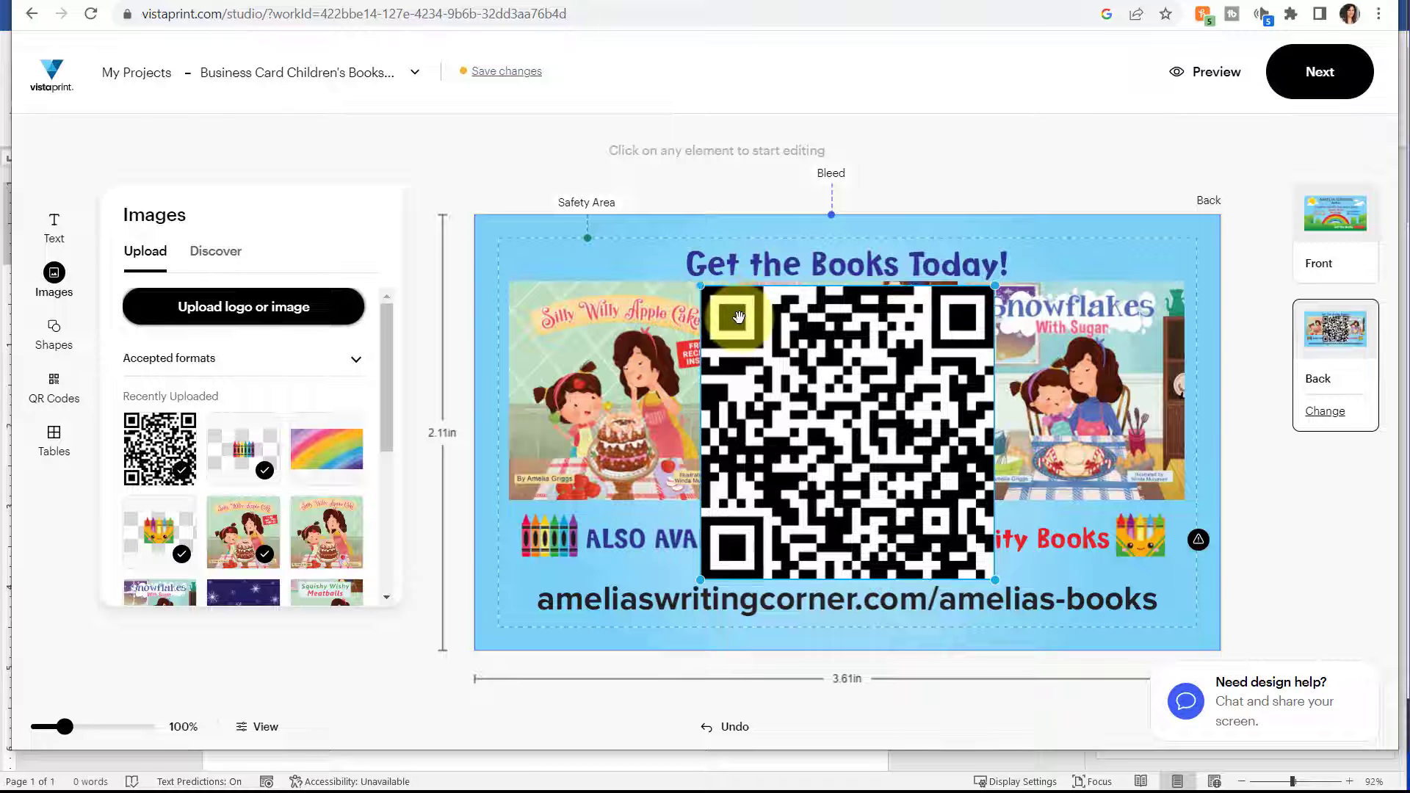
left_click_drag(702, 288, 950, 488)
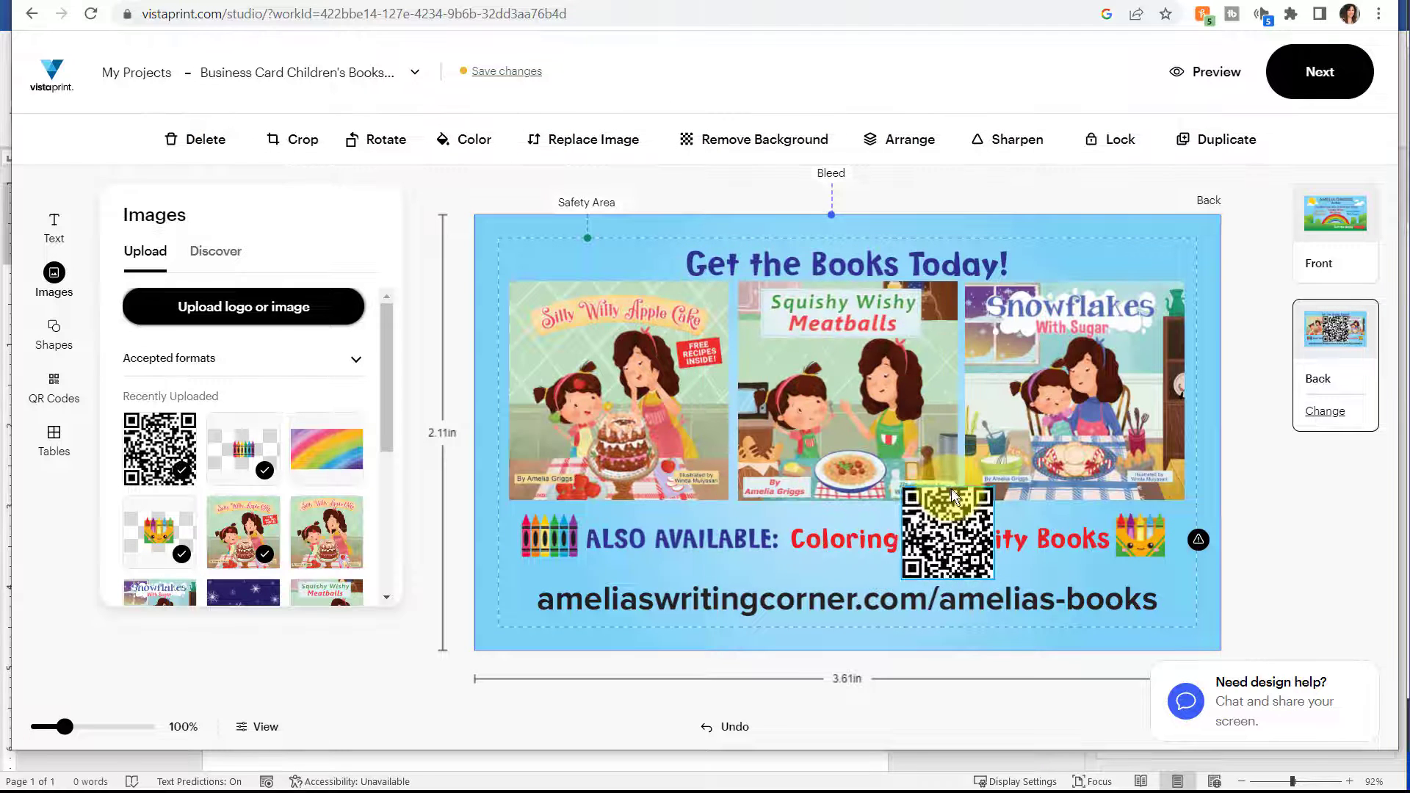
left_click(821, 603)
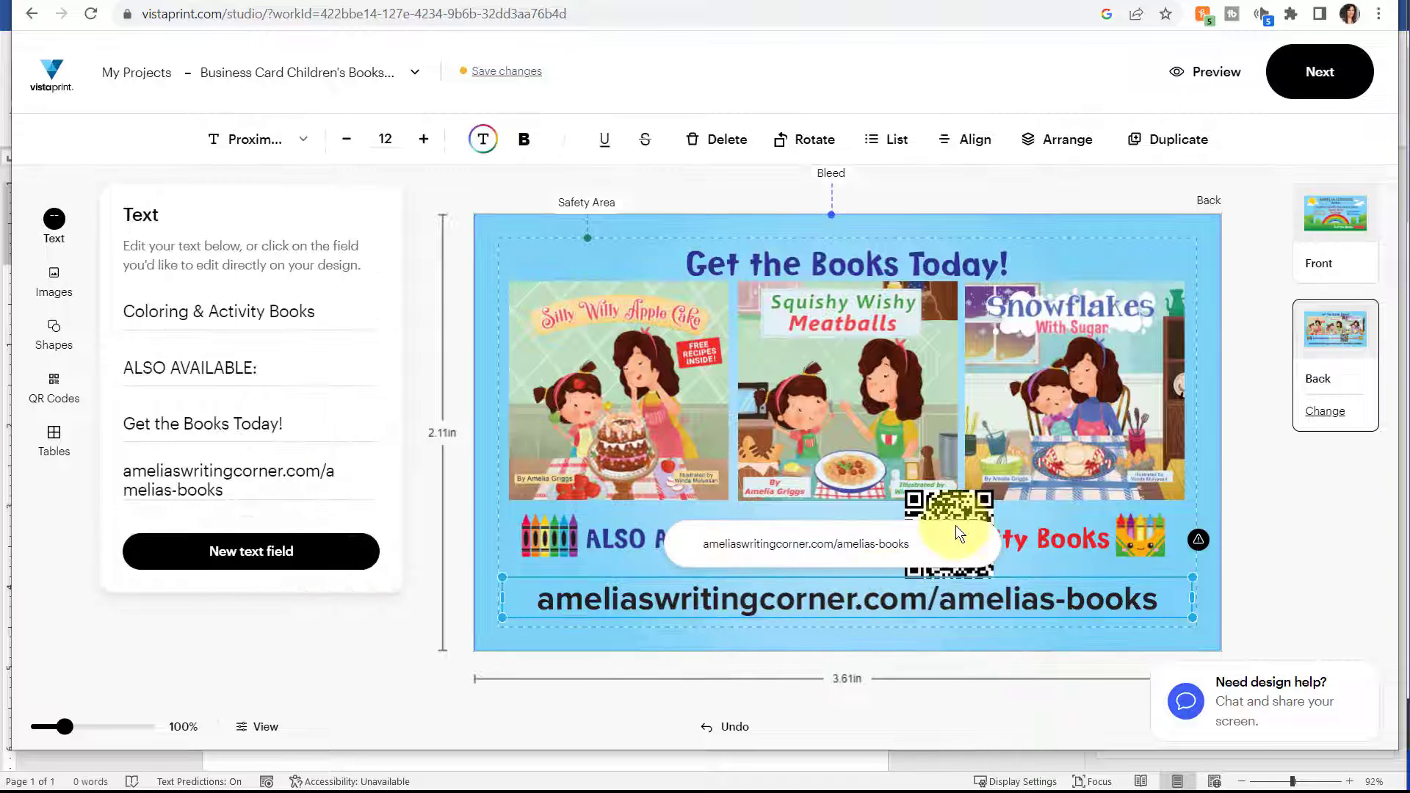
left_click_drag(955, 525, 815, 564)
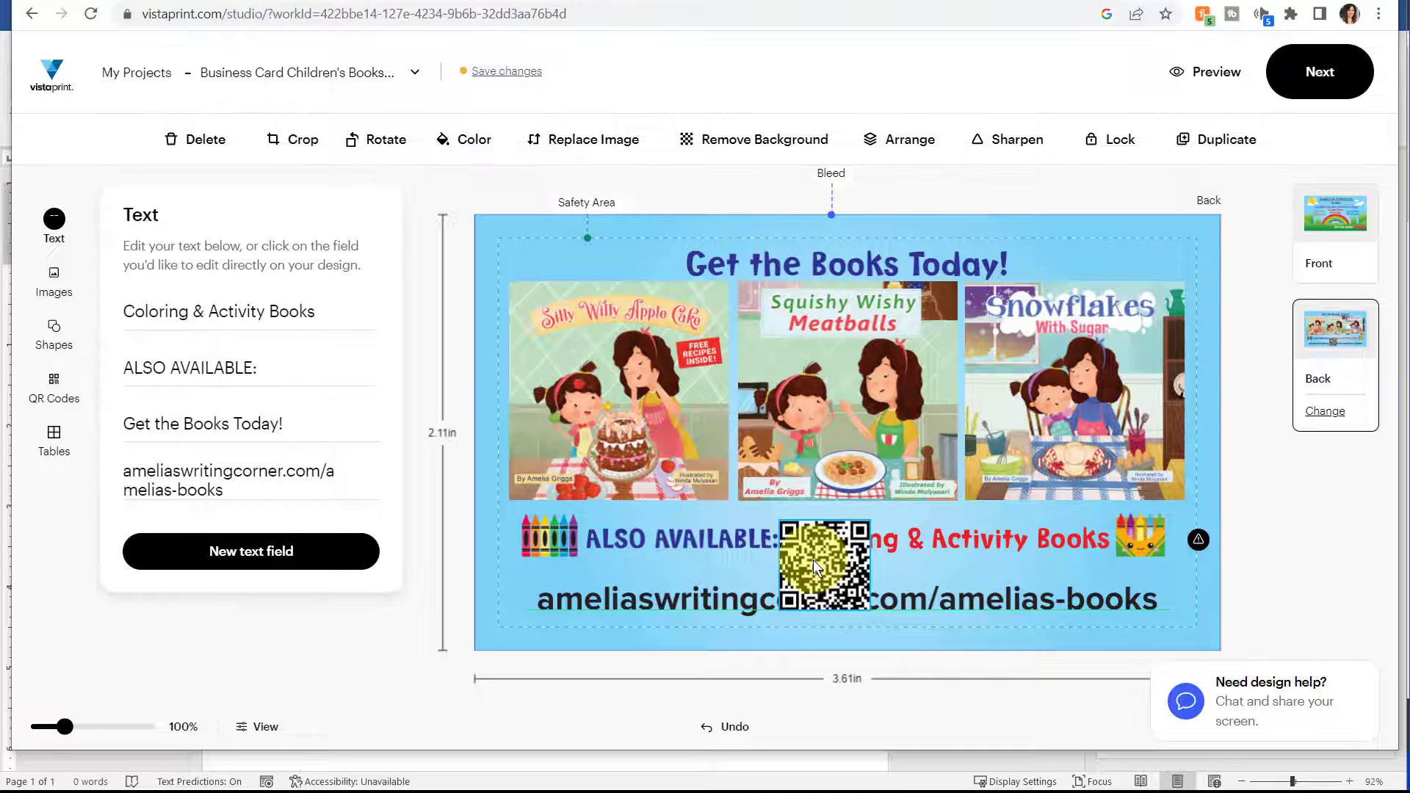
Reduce the font size of the web address text on the card's back to 9.
left_click(717, 597)
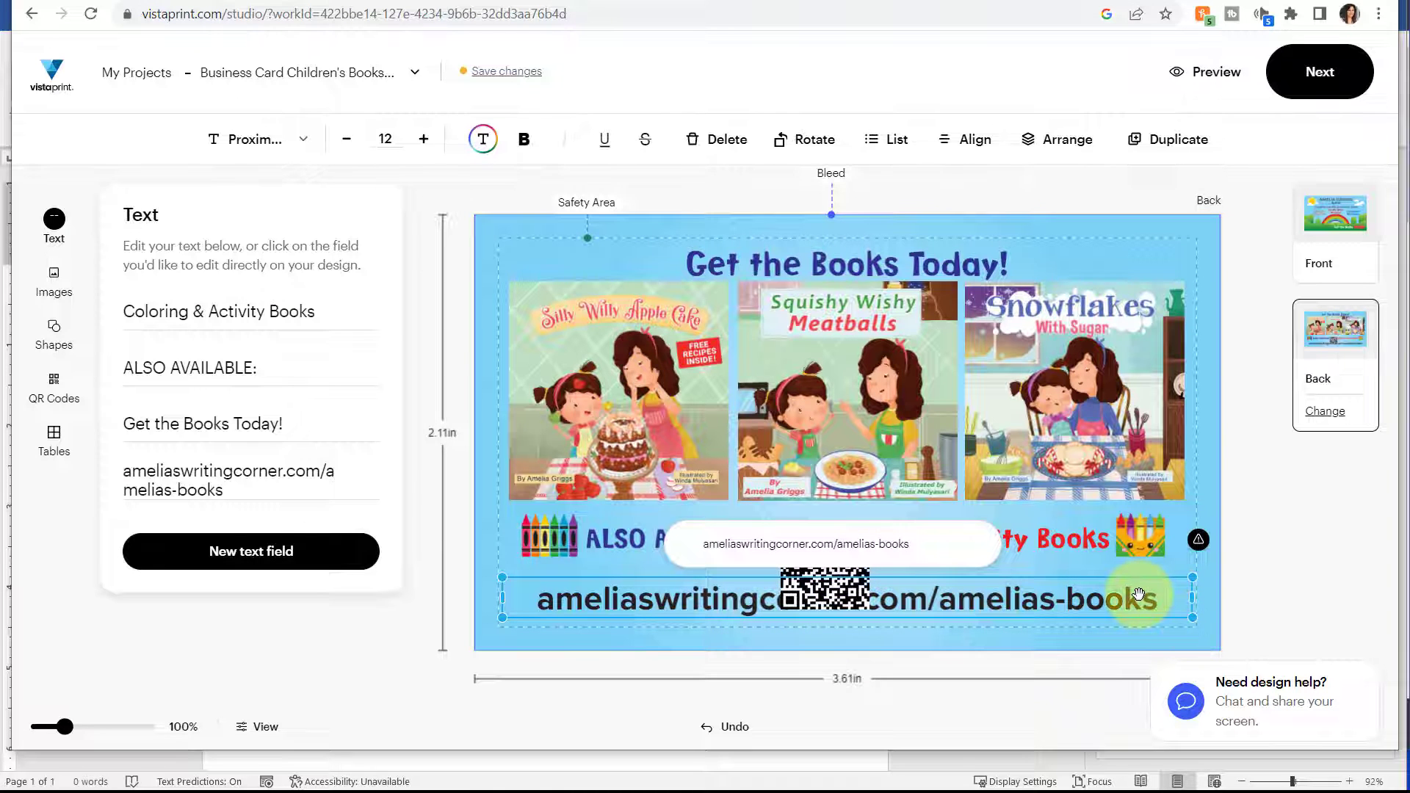
left_click(347, 140)
left_click(346, 140)
left_click(347, 140)
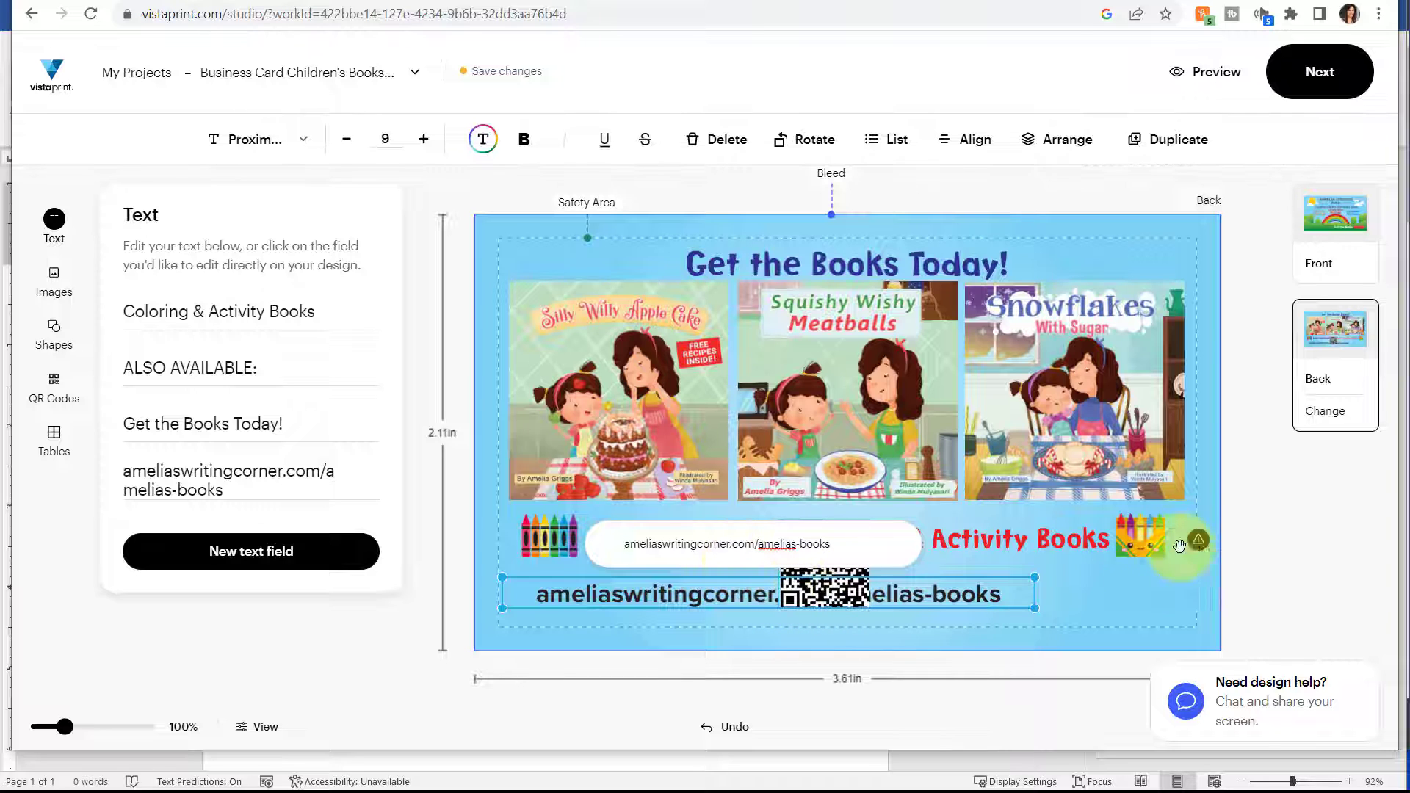
left_click(1111, 575)
Move the QR code to the right of the web address, below the crayon box, and shrink it to fit the space.
left_click(824, 551)
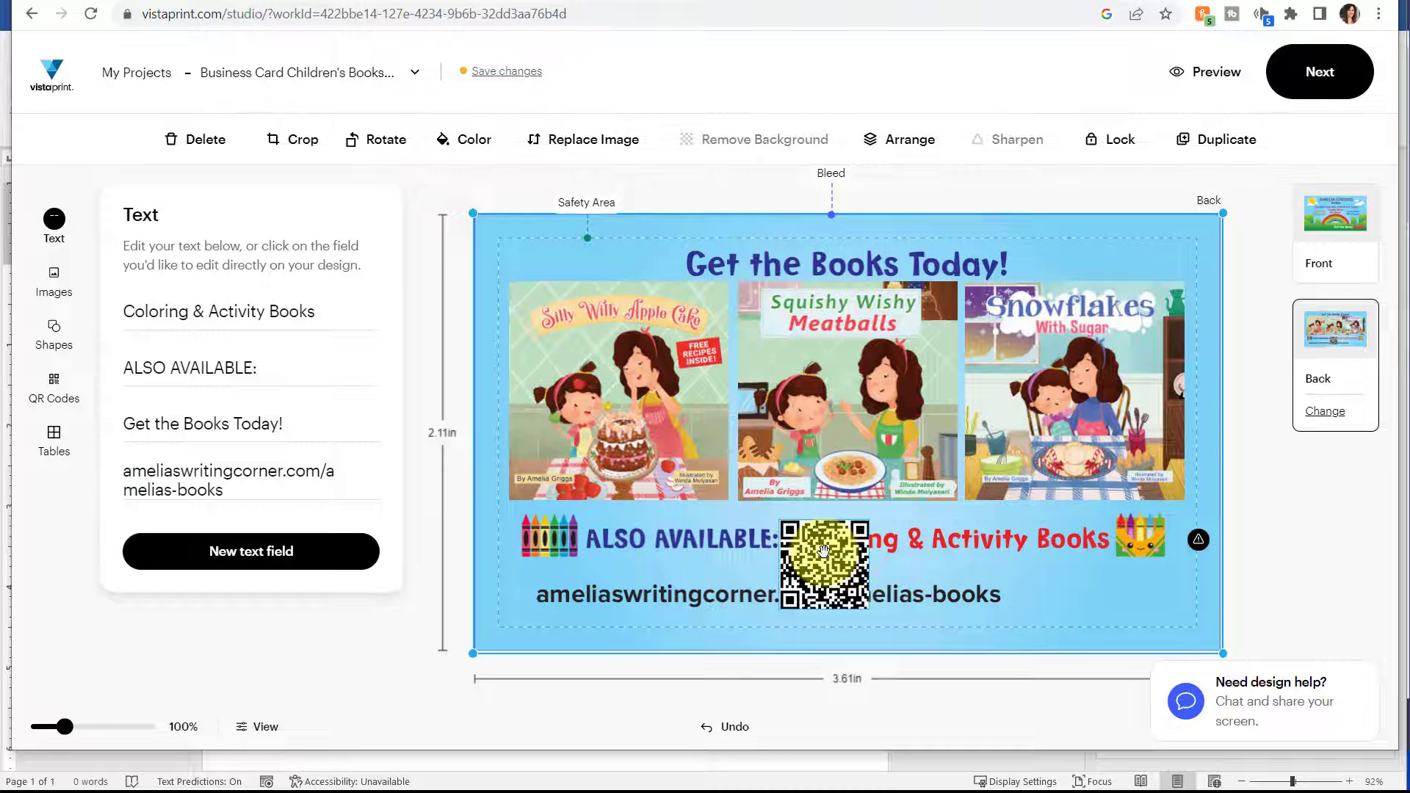
left_click_drag(824, 550, 1078, 577)
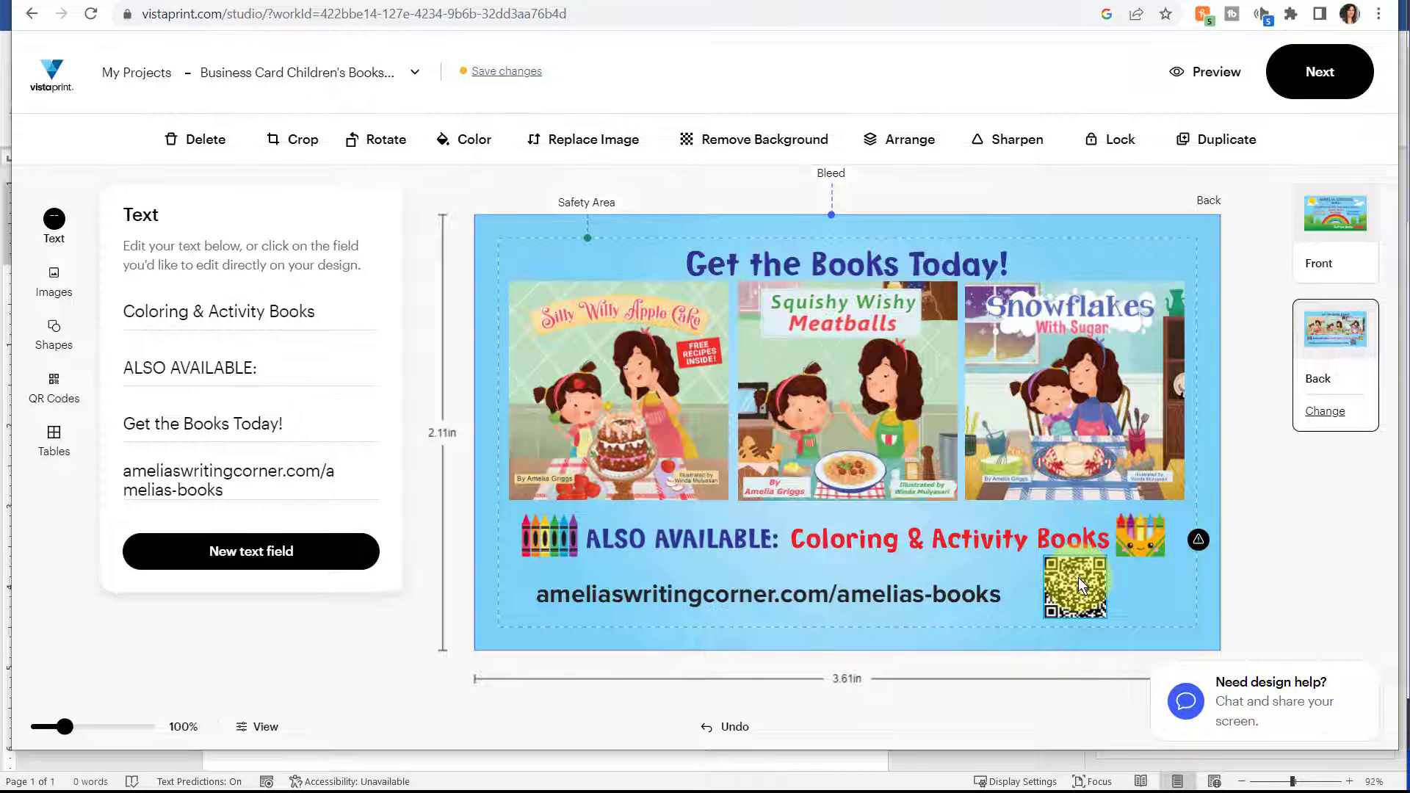
left_click(1078, 577)
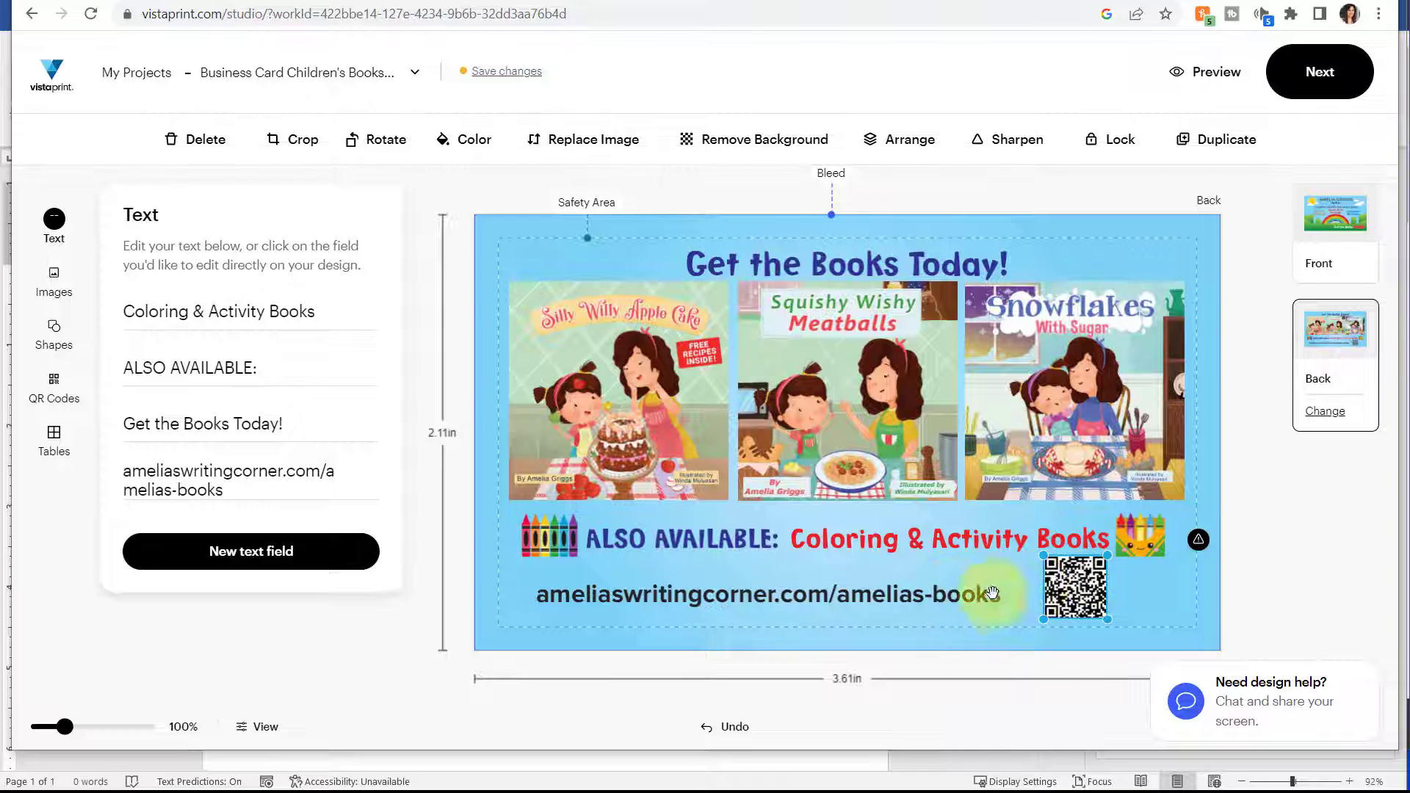